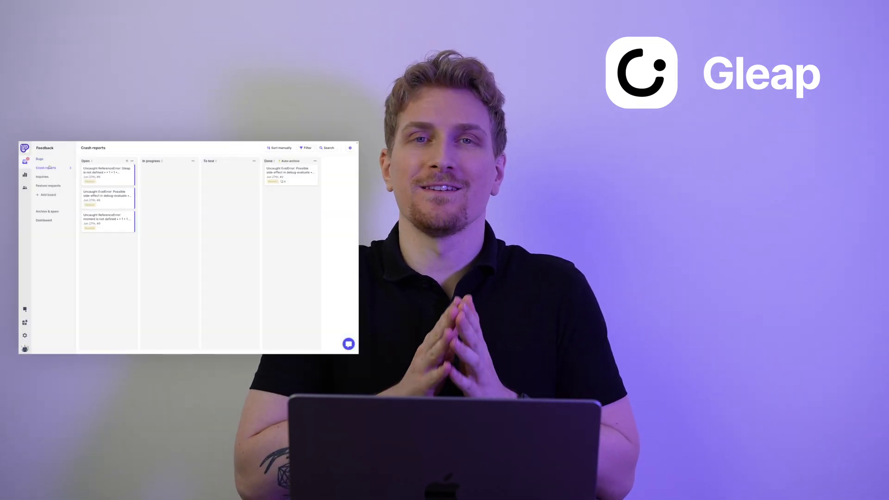
Open the details of the first crash report card
{"action": "left_click", "coordinate": [118, 177]}
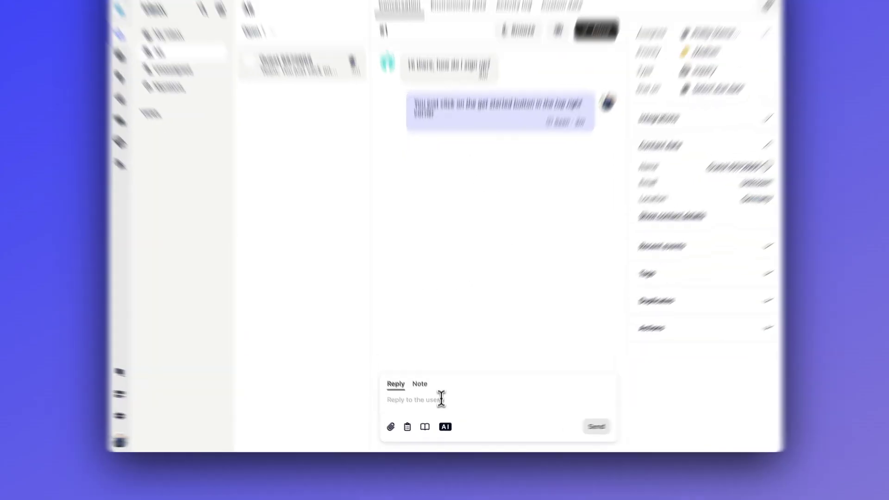
Reply 'This is the chatbot' to the guest and check the empty Environment data tab
{"action": "left_click", "coordinate": [439, 409]}
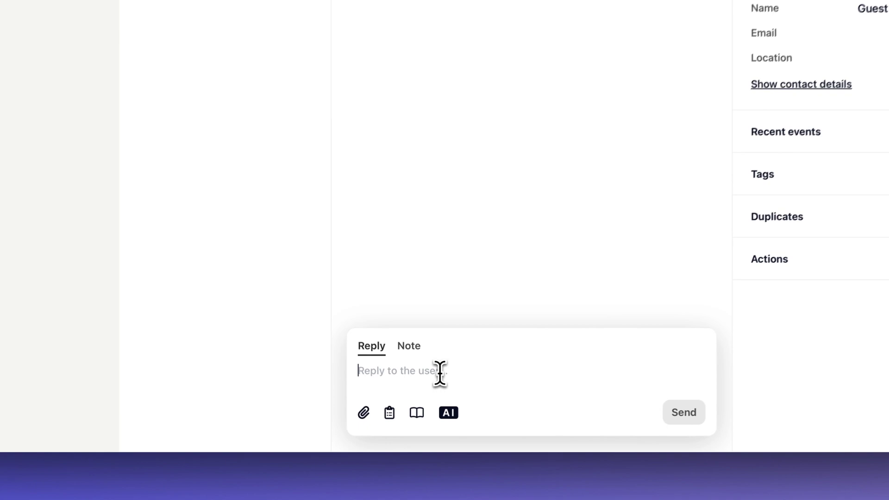
{"action": "type", "text": "This is the chatb"}
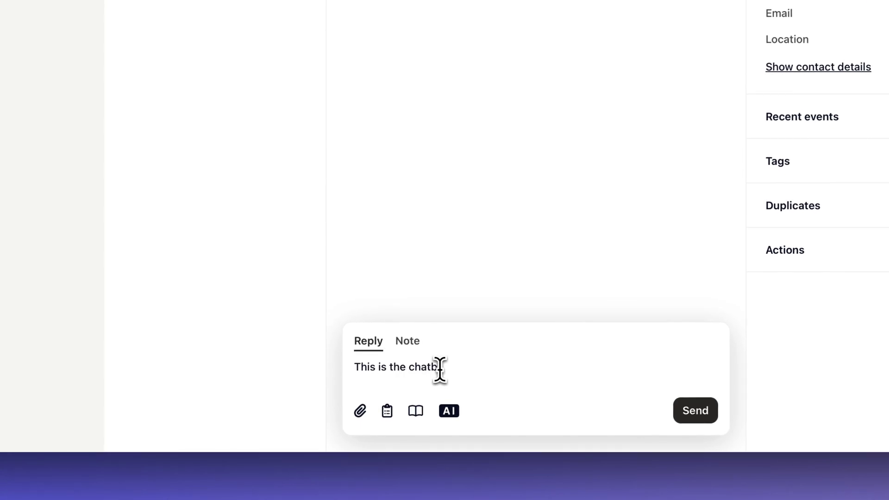
{"action": "type", "text": "ot"}
{"action": "key", "text": "Return"}
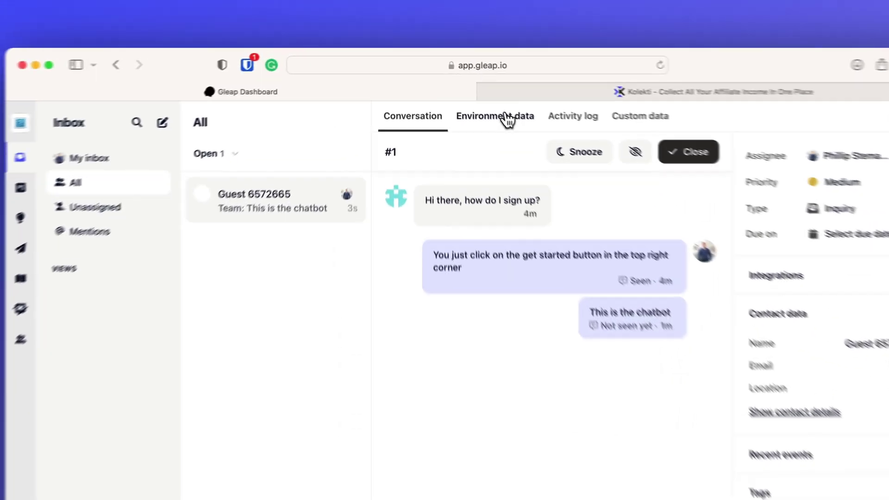
{"action": "left_click", "coordinate": [455, 87]}
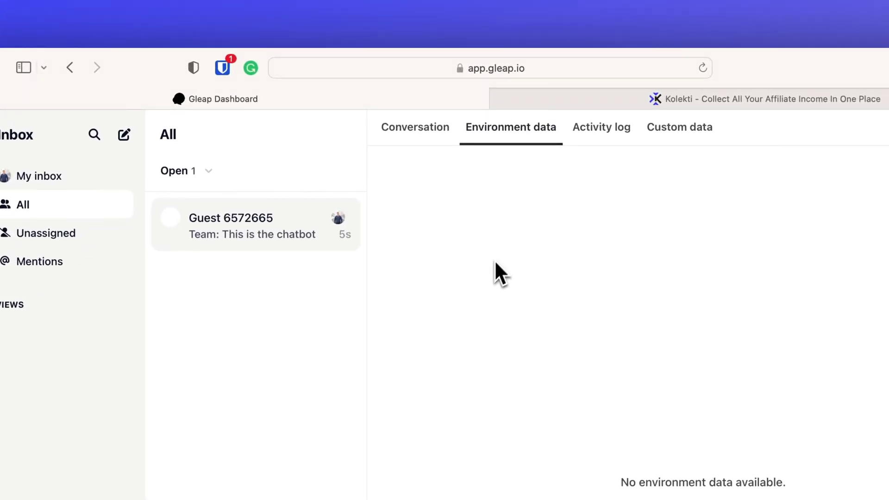
In Help center collections, start a new collection, then close it without saving
{"action": "left_click", "coordinate": [28, 272]}
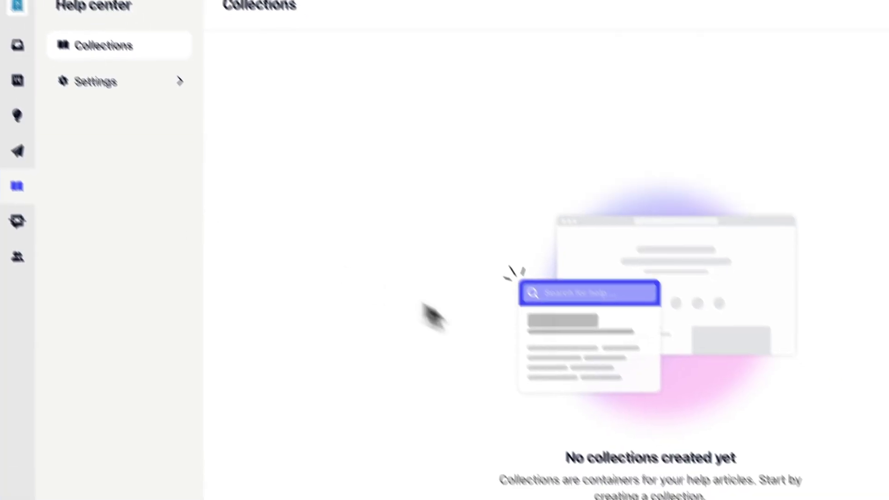
{"action": "left_click", "coordinate": [614, 455]}
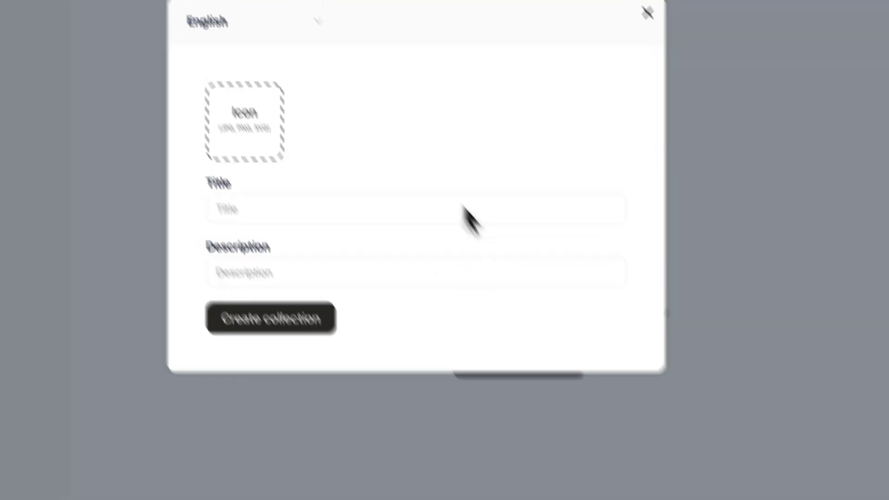
{"action": "left_click", "coordinate": [114, 64]}
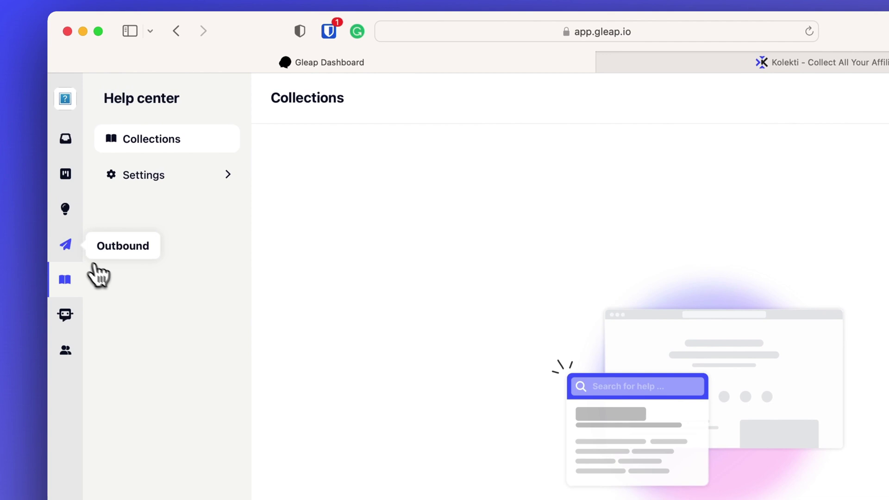
Browse the Outbound Emails, Surveys and News / Release notes pages
{"action": "left_click", "coordinate": [63, 240]}
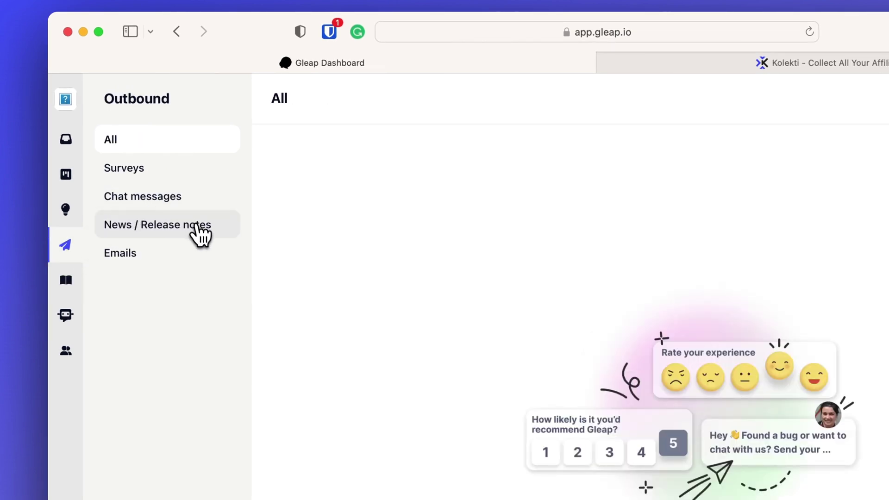
{"action": "left_click", "coordinate": [187, 259]}
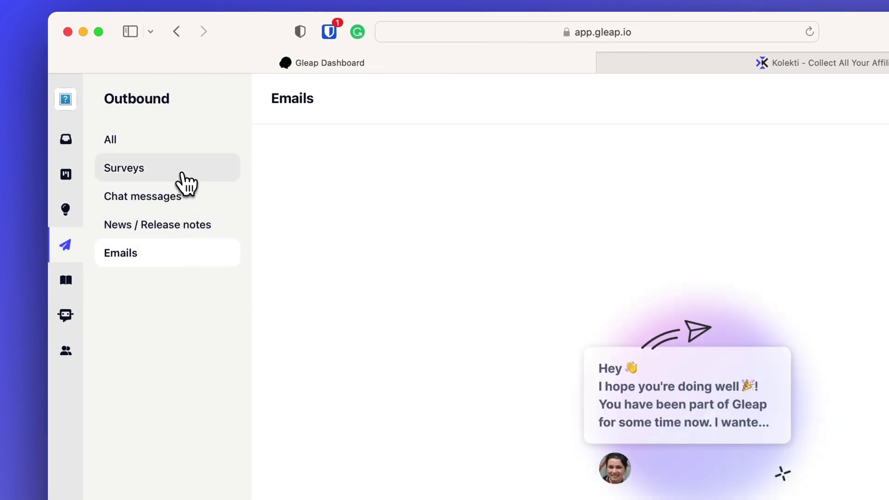
{"action": "left_click", "coordinate": [180, 180]}
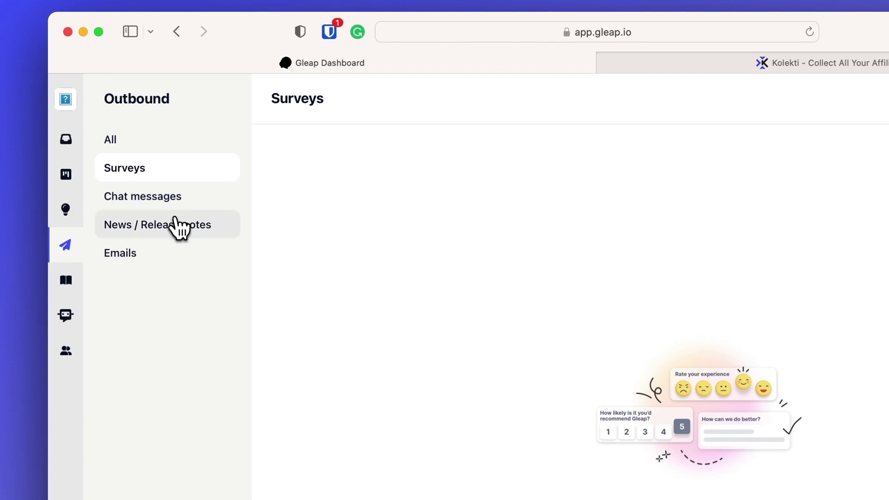
{"action": "left_click", "coordinate": [178, 231]}
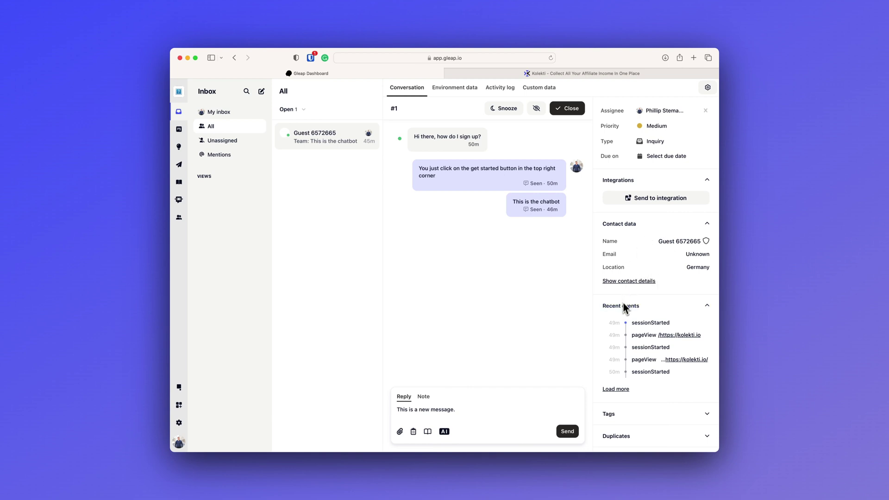
Expand the conversation's Tags, glance at Environment data, edit the draft, and bring up AI assist
{"action": "scroll", "coordinate": [635, 333], "scroll_direction": "down", "scroll_amount": 1}
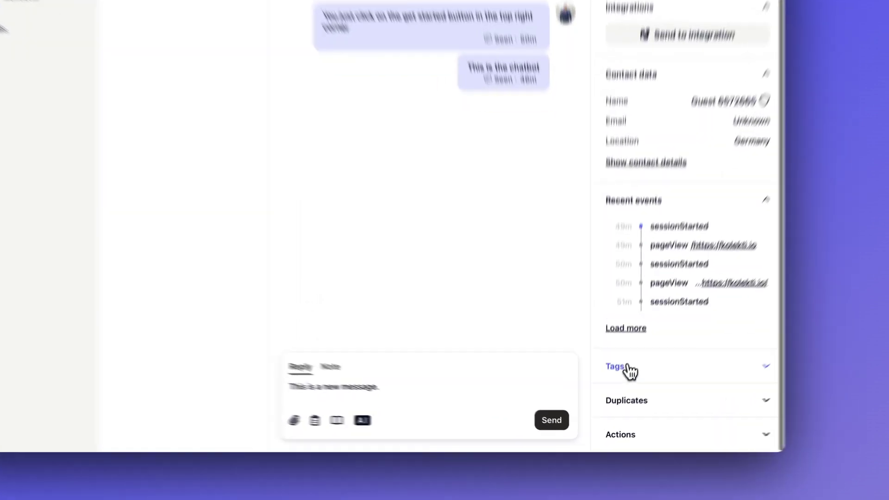
{"action": "left_click", "coordinate": [612, 397]}
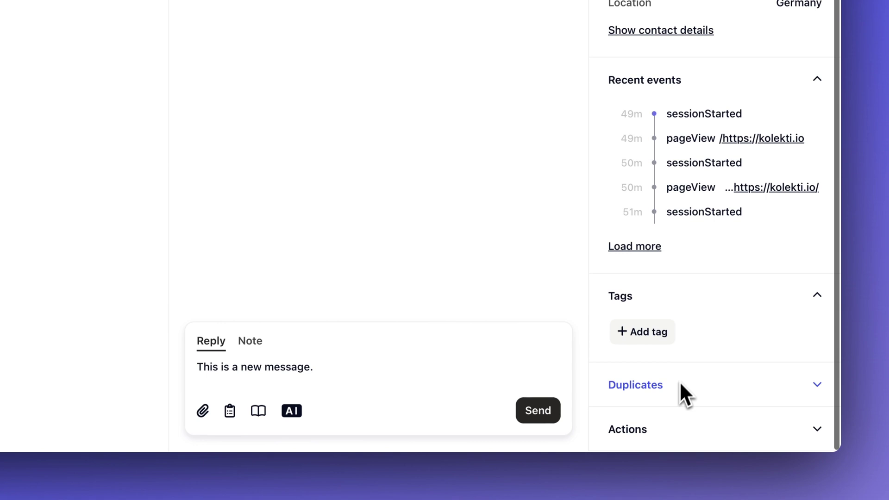
{"action": "scroll", "coordinate": [676, 208], "scroll_direction": "up", "scroll_amount": 3}
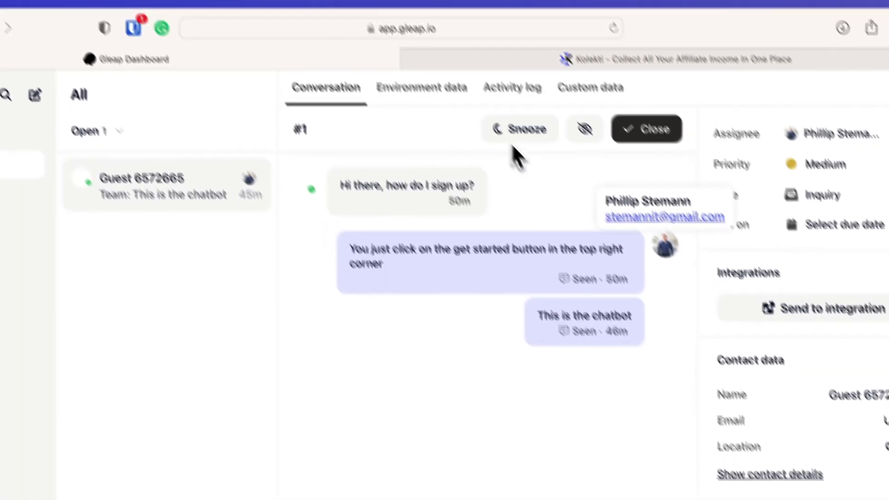
{"action": "left_click", "coordinate": [422, 87]}
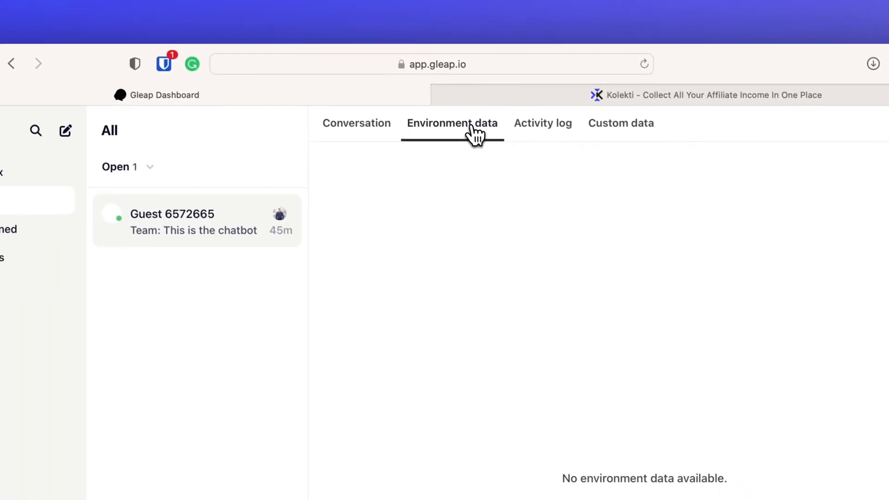
{"action": "left_click", "coordinate": [352, 139]}
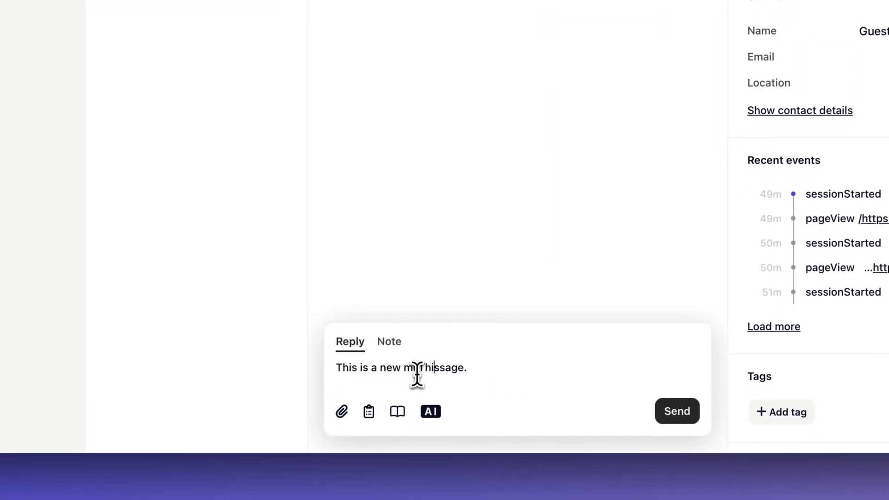
{"action": "type", "text": "s"}
{"action": "left_click", "coordinate": [431, 412]}
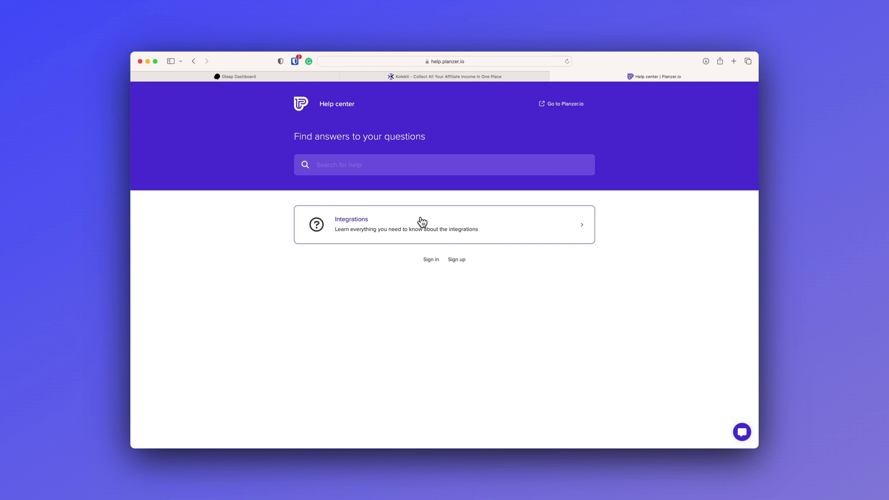
Read the Gmail integration article in the Integrations collection
{"action": "left_click", "coordinate": [422, 222]}
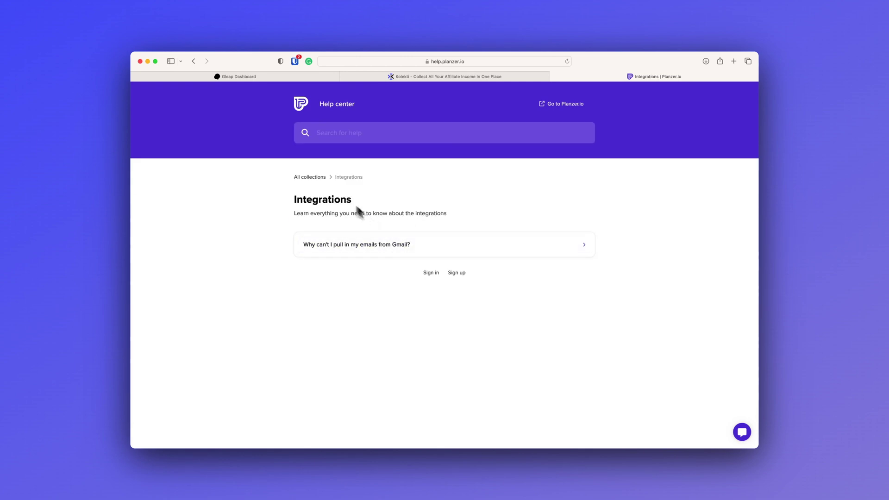
{"action": "left_click", "coordinate": [357, 249]}
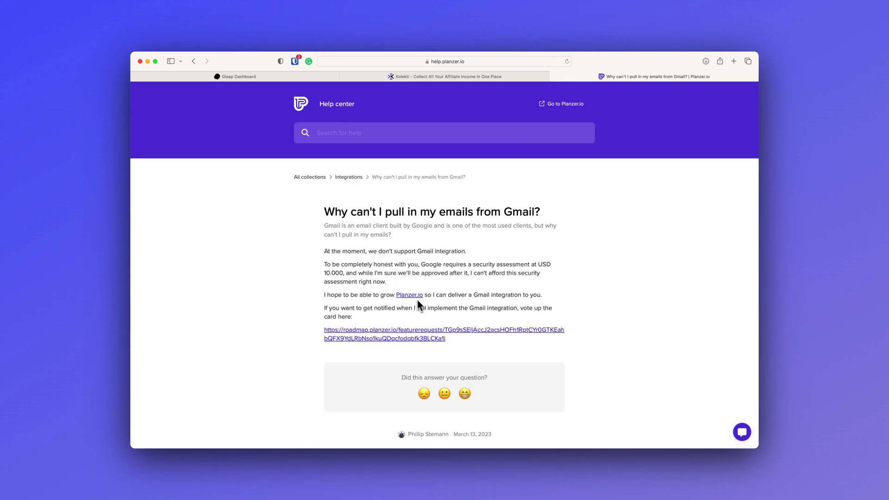
{"action": "scroll", "coordinate": [470, 382], "scroll_direction": "down", "scroll_amount": 2}
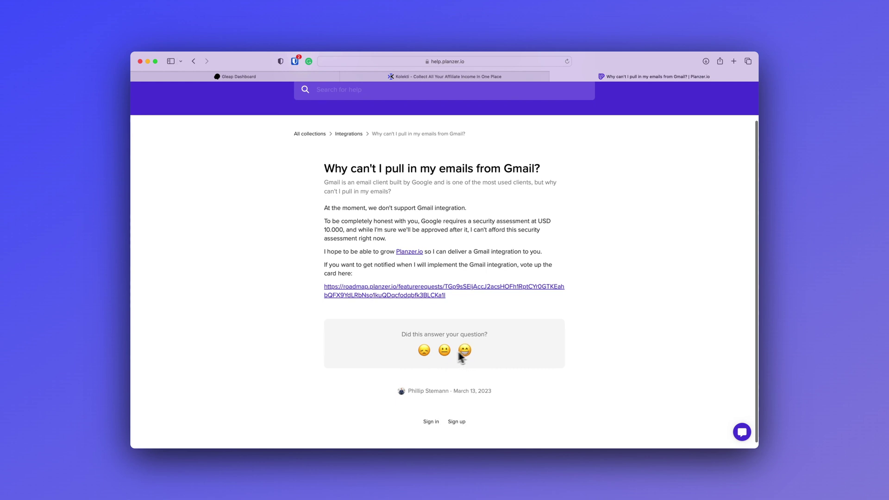
{"action": "scroll", "coordinate": [455, 358], "scroll_direction": "up", "scroll_amount": 2}
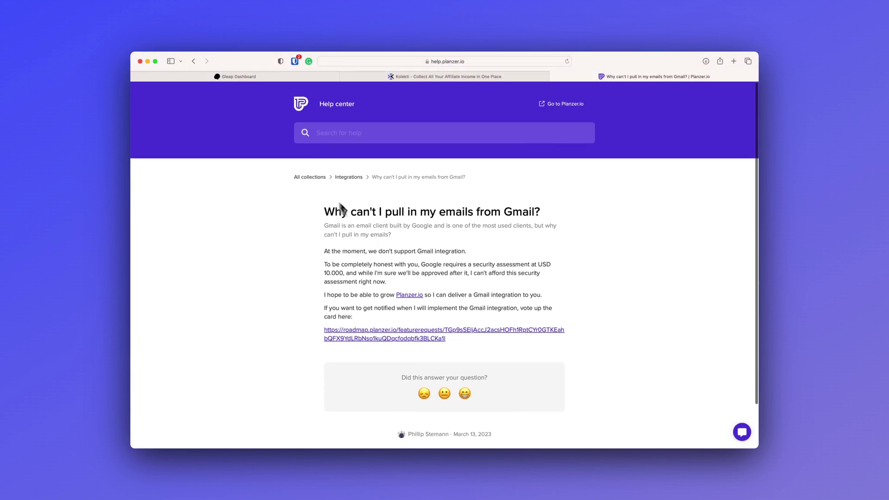
Back in the Gleap Dashboard, create a new article in the Payments collection
{"action": "left_click", "coordinate": [310, 178]}
{"action": "left_click", "coordinate": [269, 78]}
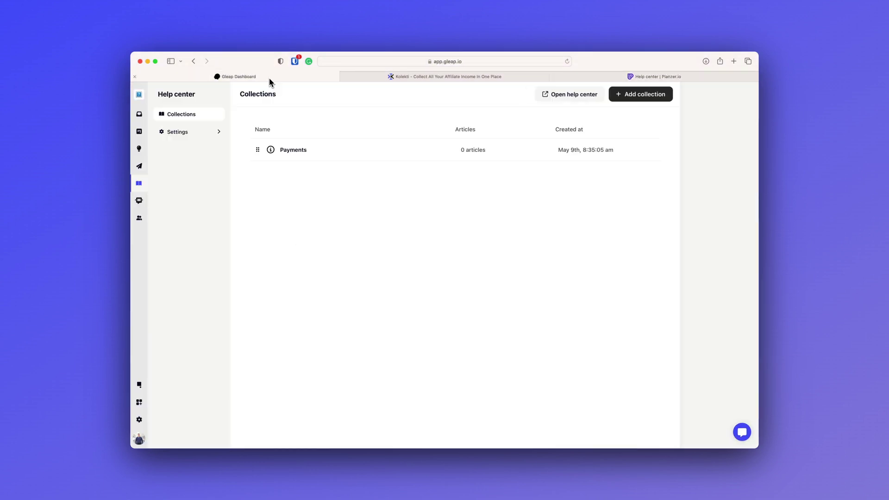
{"action": "left_click", "coordinate": [294, 151]}
{"action": "left_click", "coordinate": [503, 351]}
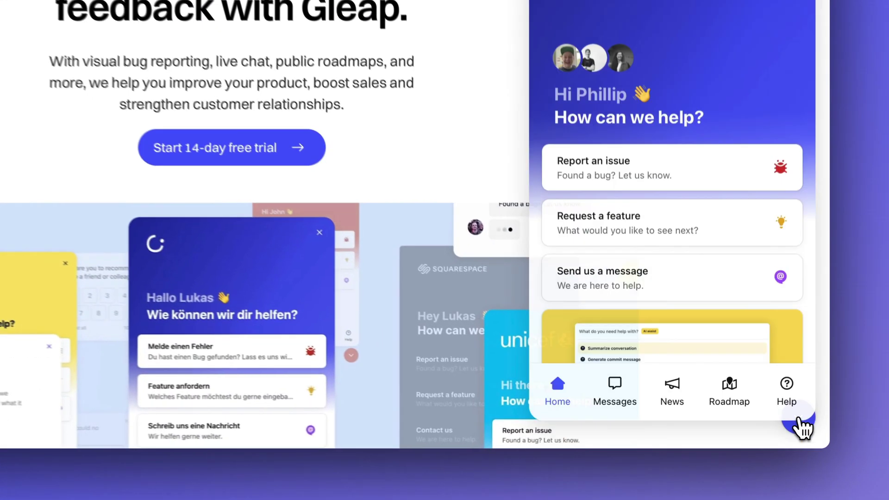
Ask the support bot 'Can I use Trello with Leap?' and scroll through its AI answer
{"action": "left_click", "coordinate": [709, 284]}
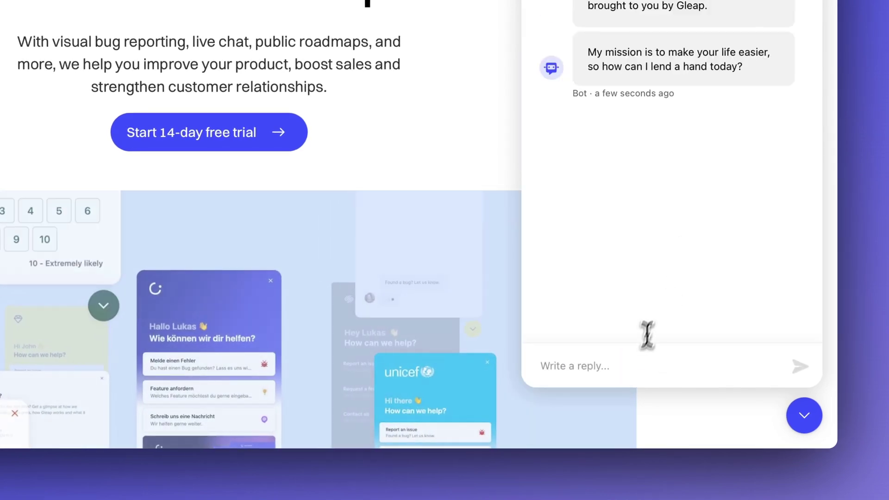
{"action": "left_click", "coordinate": [627, 365]}
{"action": "type", "text": "Can I "}
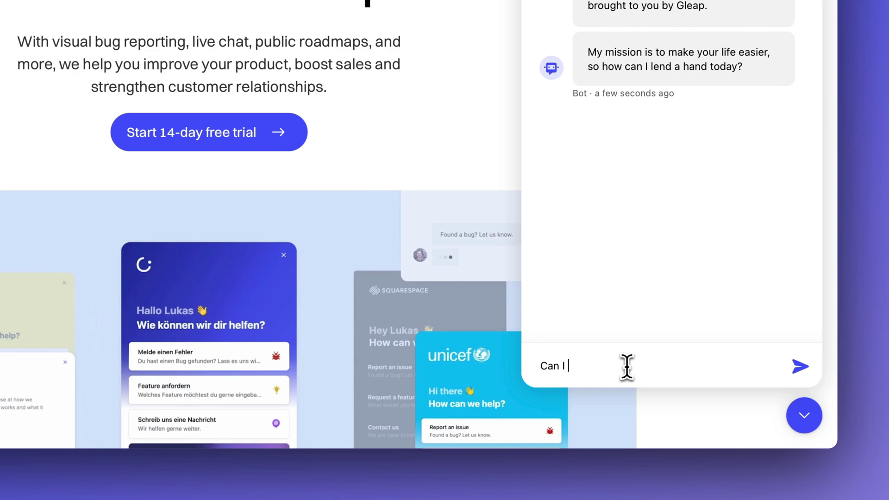
{"action": "type", "text": "use Trello with"}
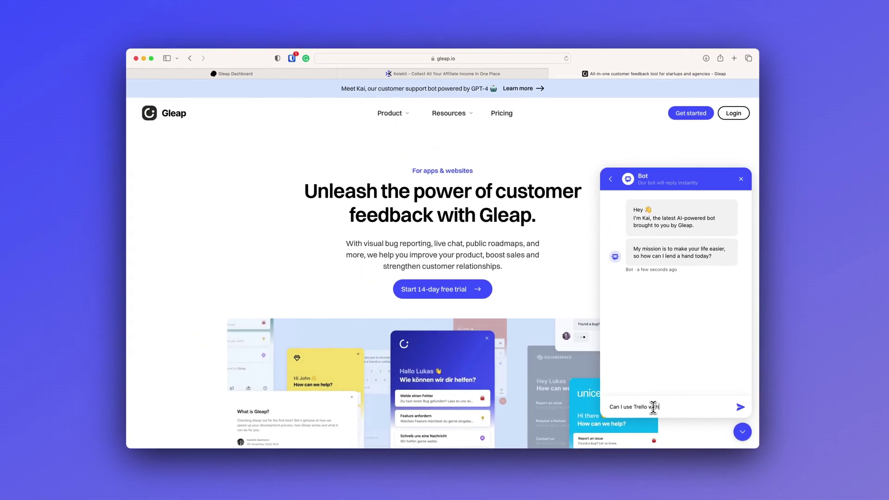
{"action": "type", "text": " Leap?"}
{"action": "key", "text": "Return"}
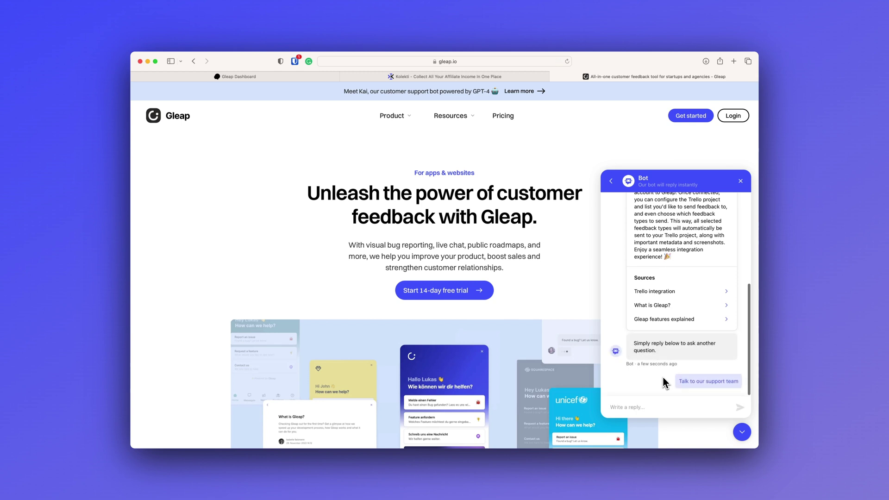
{"action": "scroll", "coordinate": [663, 377], "scroll_direction": "up", "scroll_amount": 2}
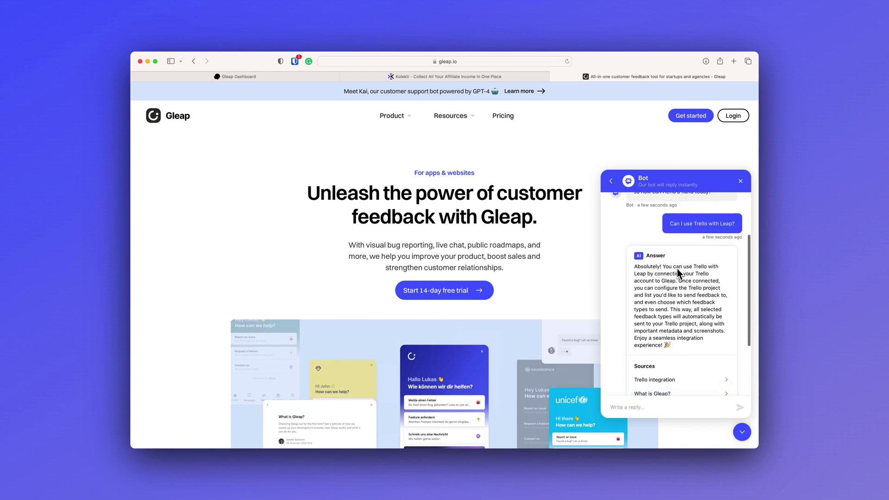
{"action": "scroll", "coordinate": [659, 276], "scroll_direction": "down", "scroll_amount": 3}
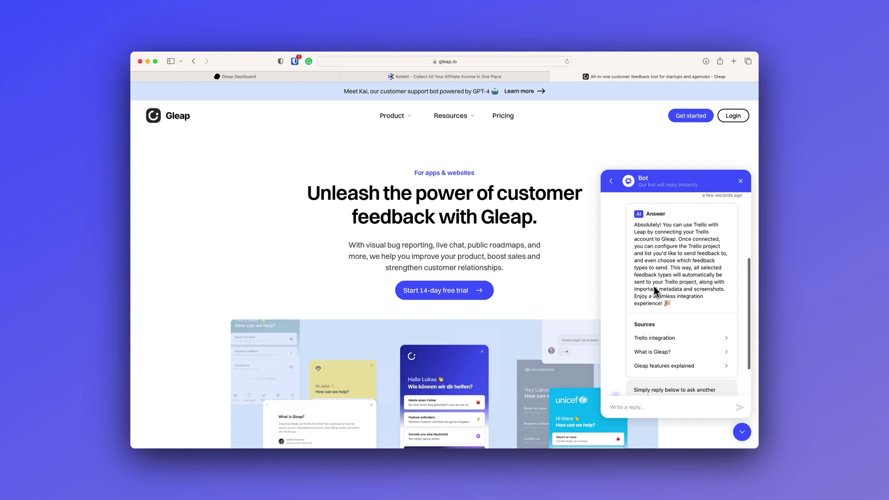
{"action": "scroll", "coordinate": [653, 289], "scroll_direction": "down", "scroll_amount": 3}
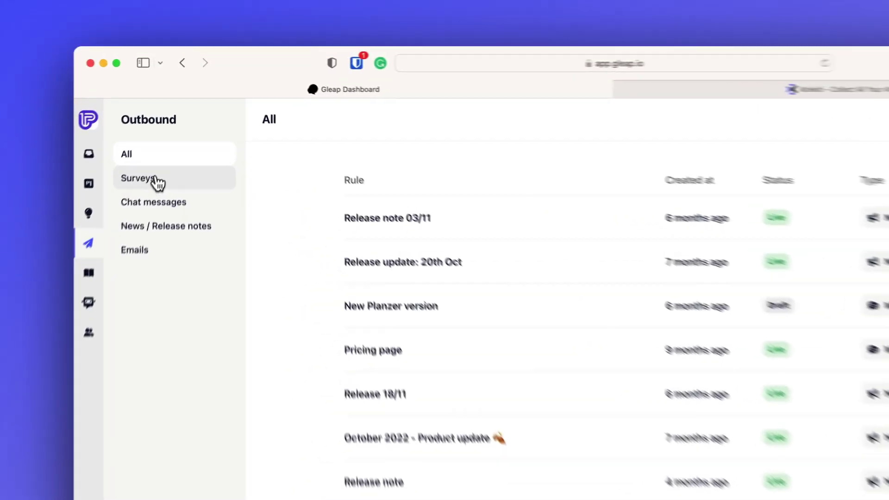
{"action": "left_click", "coordinate": [178, 129]}
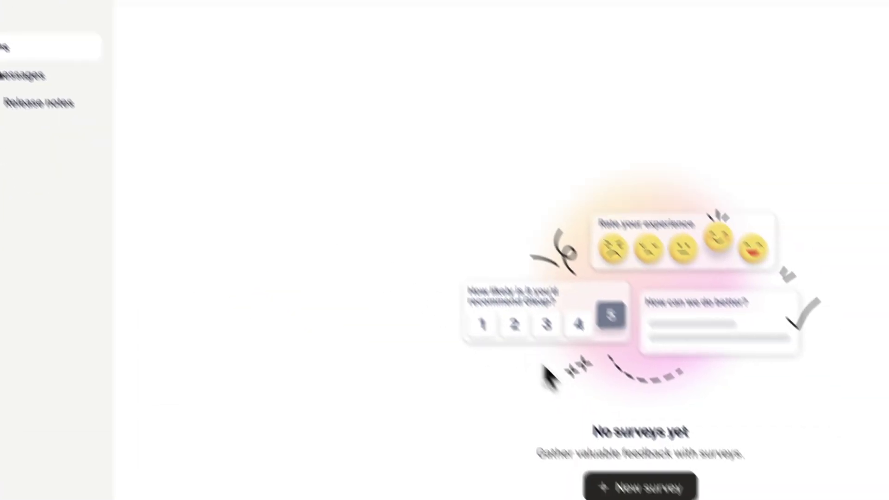
{"action": "left_click", "coordinate": [641, 486]}
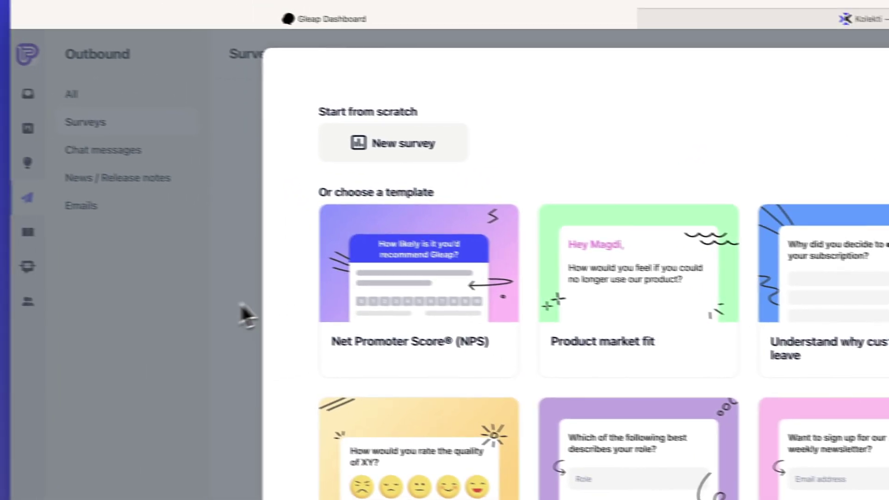
{"action": "left_click", "coordinate": [241, 331]}
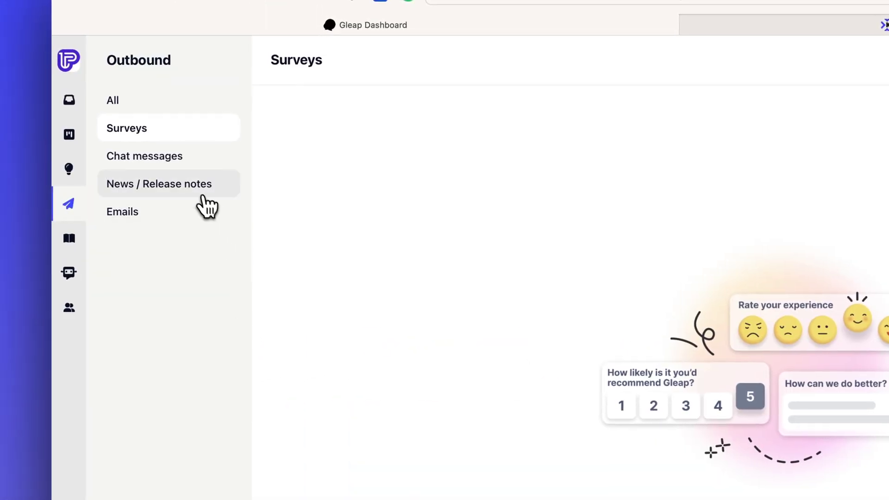
{"action": "left_click", "coordinate": [202, 194]}
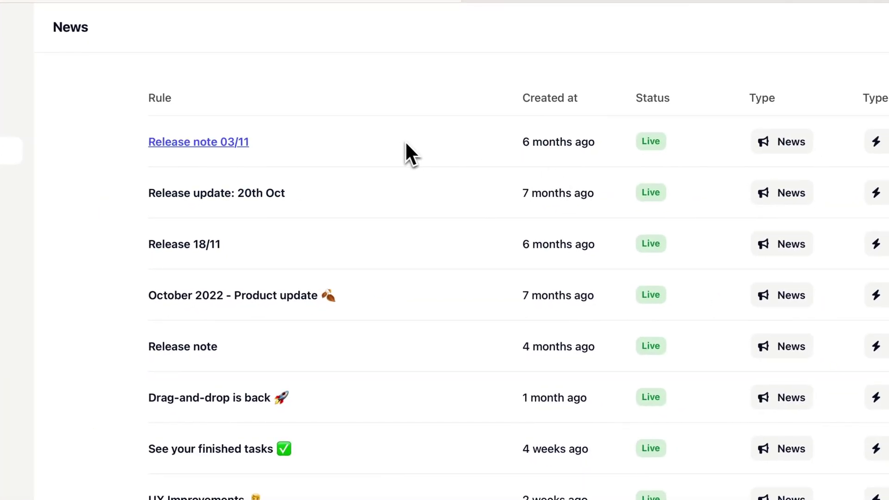
{"action": "left_click", "coordinate": [214, 498]}
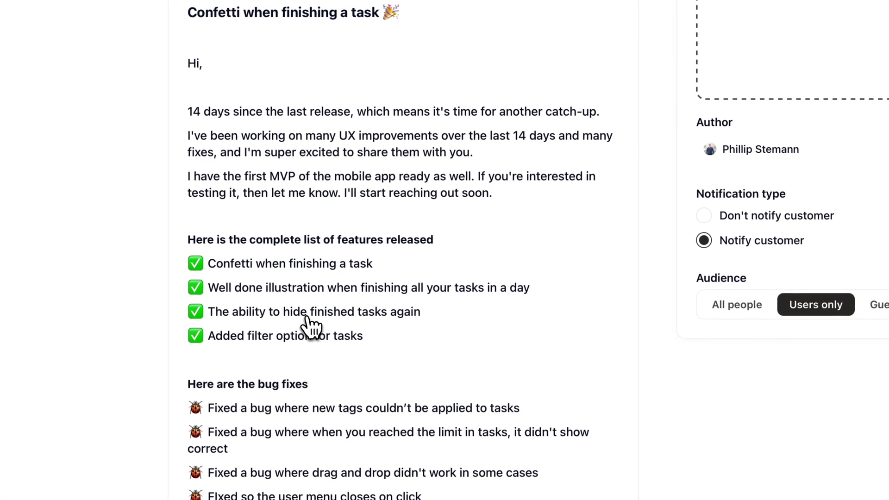
{"action": "scroll", "coordinate": [507, 201], "scroll_direction": "down", "scroll_amount": 5}
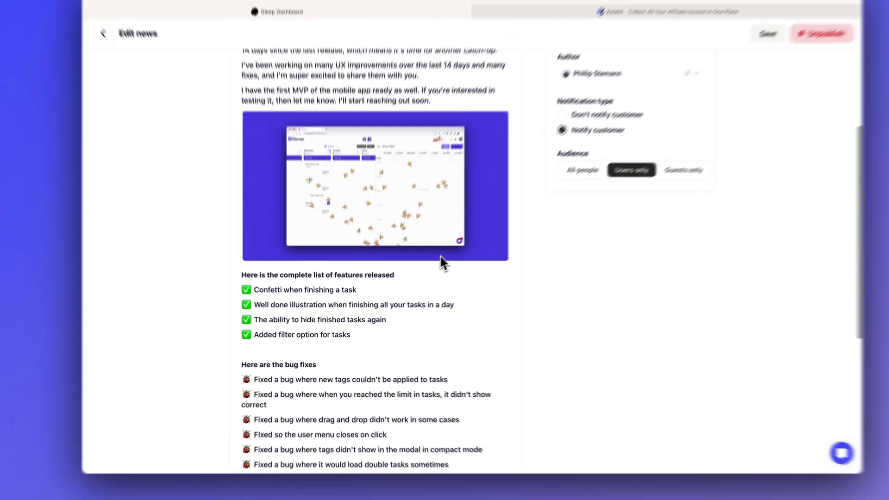
{"action": "scroll", "coordinate": [507, 201], "scroll_direction": "down", "scroll_amount": 5}
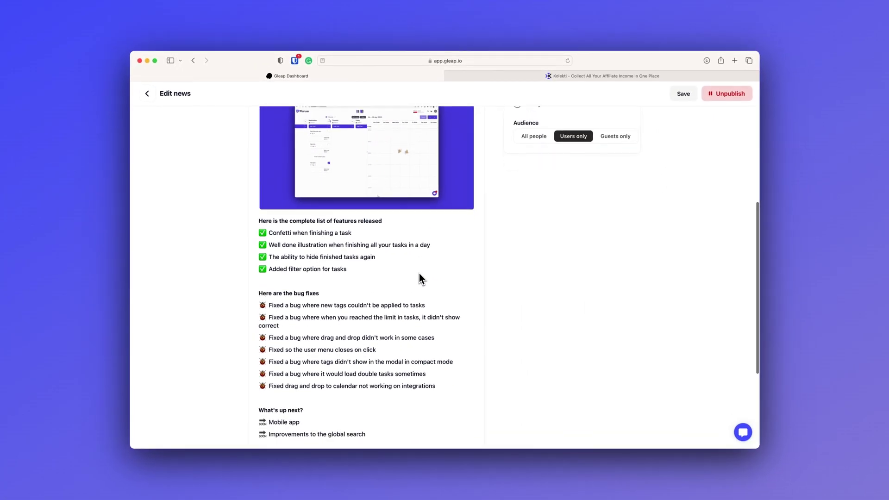
{"action": "scroll", "coordinate": [419, 276], "scroll_direction": "down", "scroll_amount": 3}
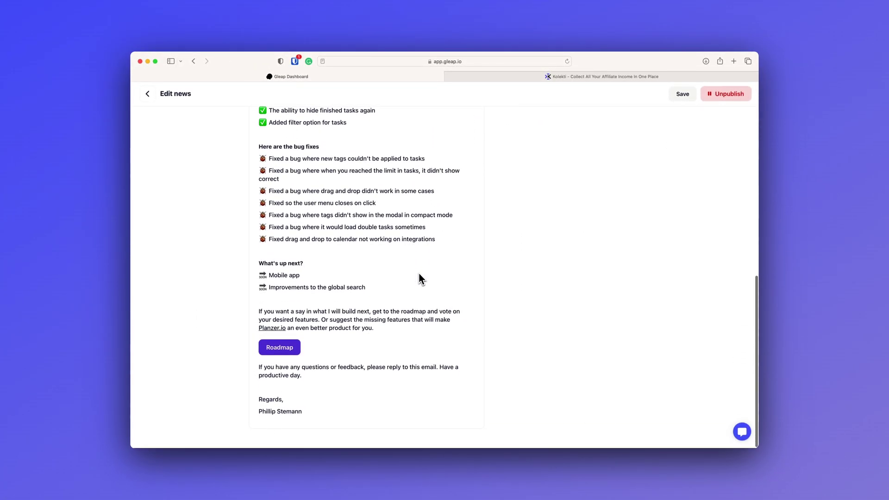
{"action": "scroll", "coordinate": [419, 277], "scroll_direction": "up", "scroll_amount": 10}
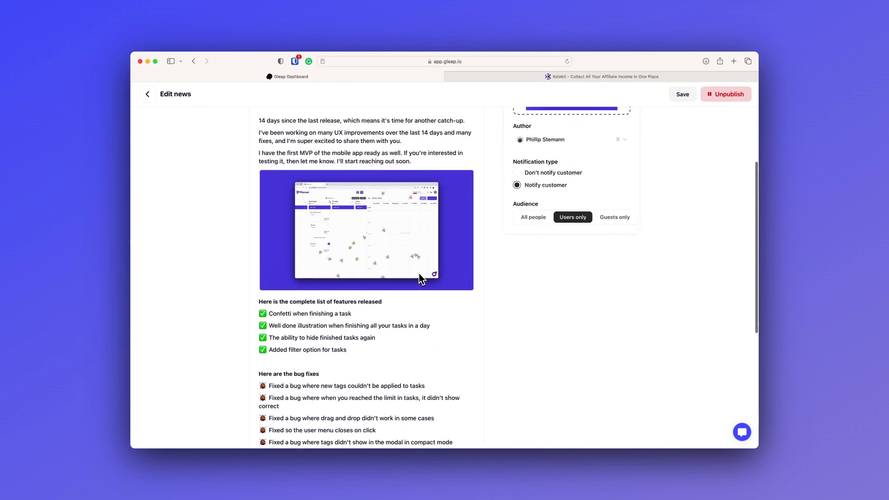
{"action": "scroll", "coordinate": [542, 319], "scroll_direction": "up", "scroll_amount": 3}
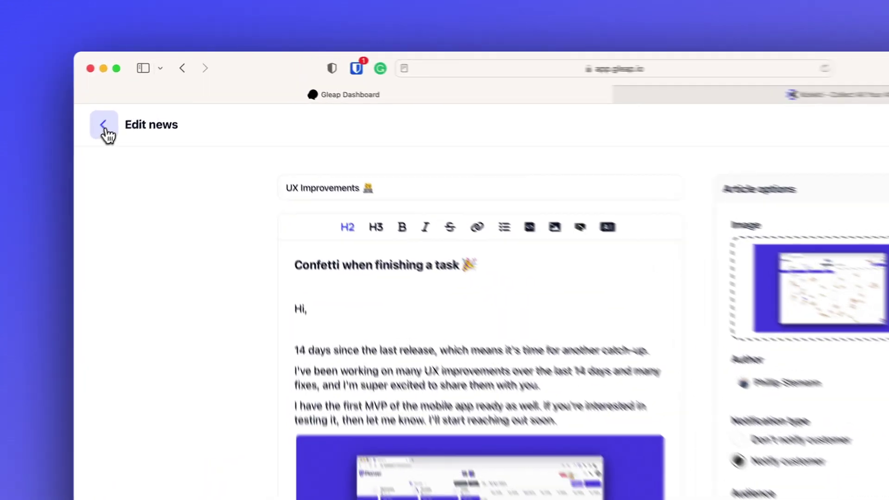
{"action": "left_click", "coordinate": [149, 96]}
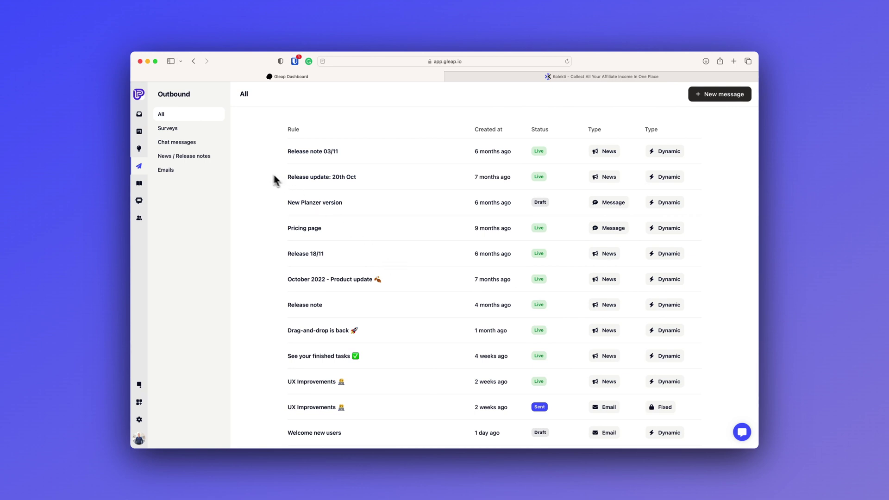
Open the Pricing page chat message for editing and review its automatic trigger rules
{"action": "left_click", "coordinate": [204, 145]}
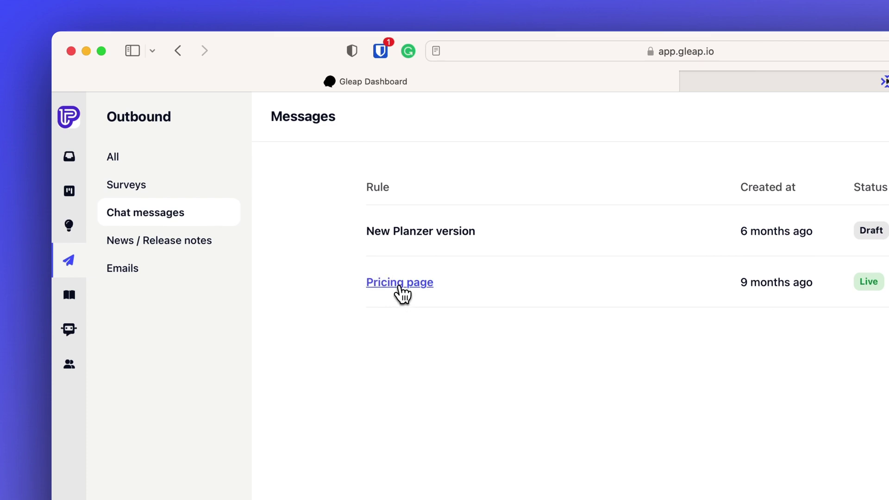
{"action": "left_click", "coordinate": [400, 283]}
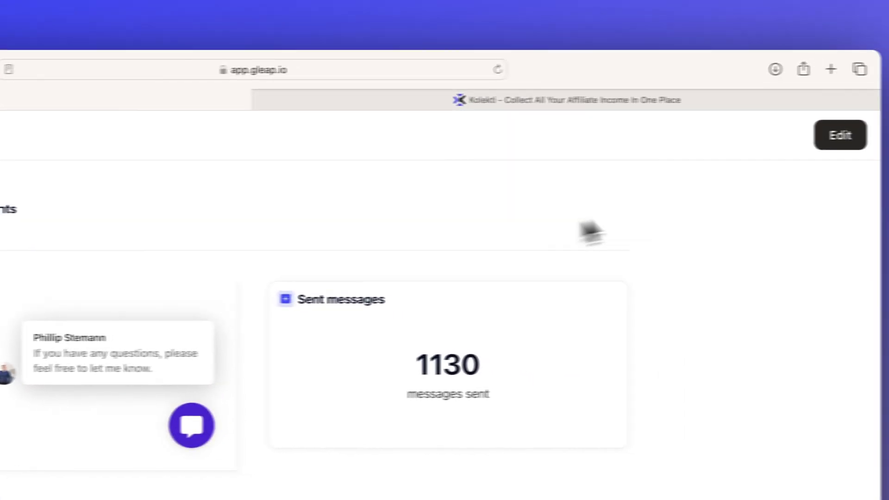
{"action": "left_click", "coordinate": [782, 139]}
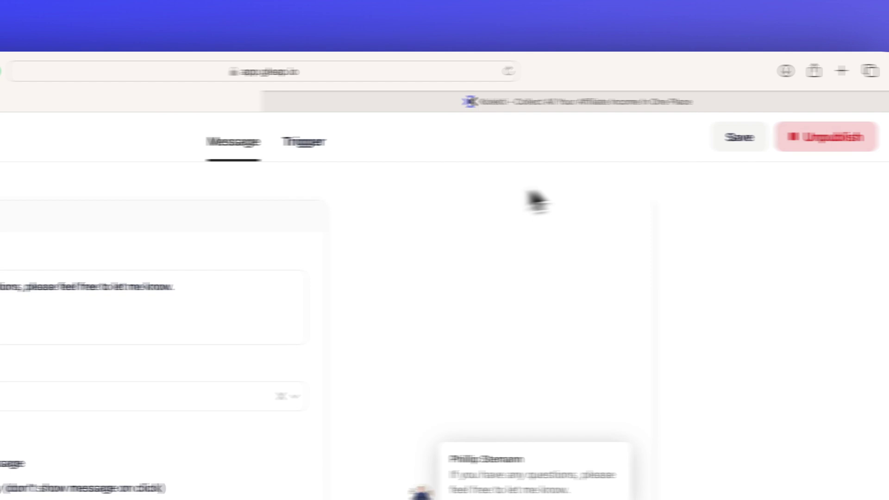
{"action": "left_click", "coordinate": [429, 148]}
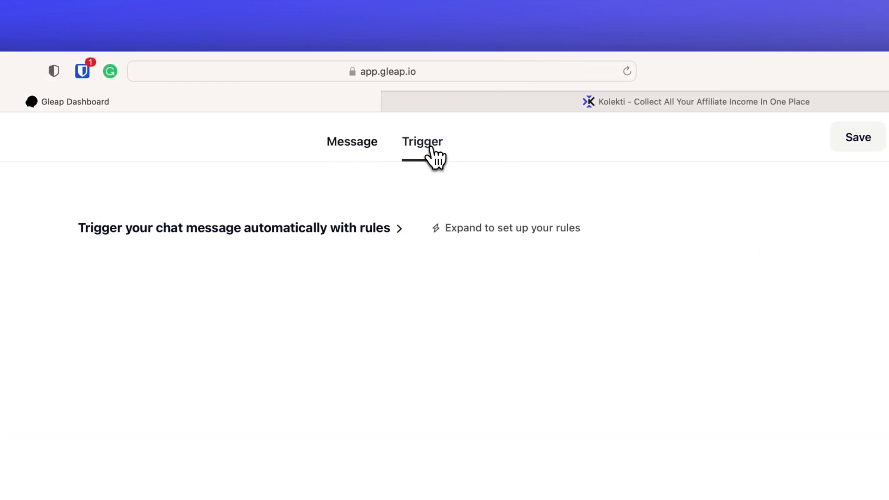
{"action": "left_click", "coordinate": [507, 236]}
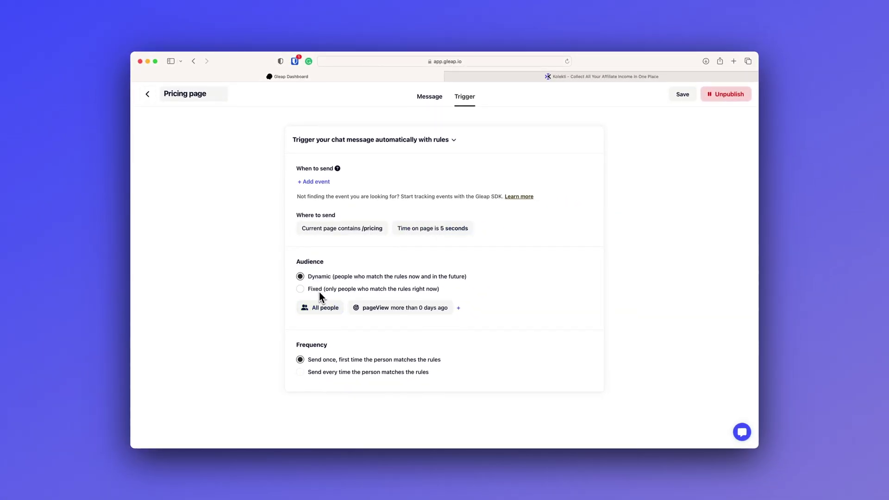
{"action": "left_click", "coordinate": [437, 96]}
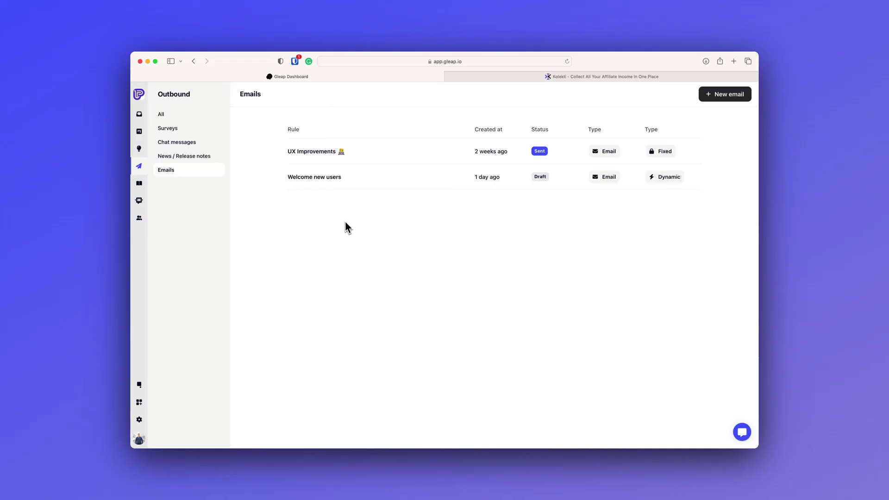
Edit the Welcome new users email and inspect its Signed up trigger timing options
{"action": "left_click", "coordinate": [334, 187]}
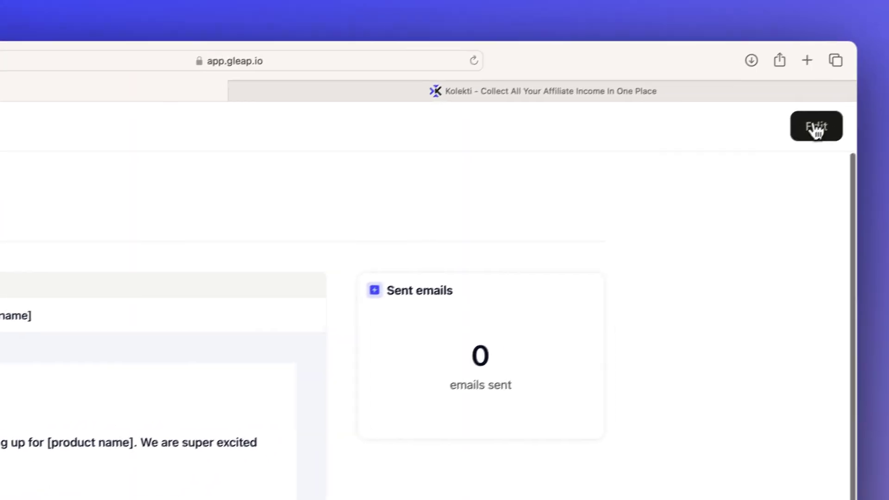
{"action": "left_click", "coordinate": [813, 129]}
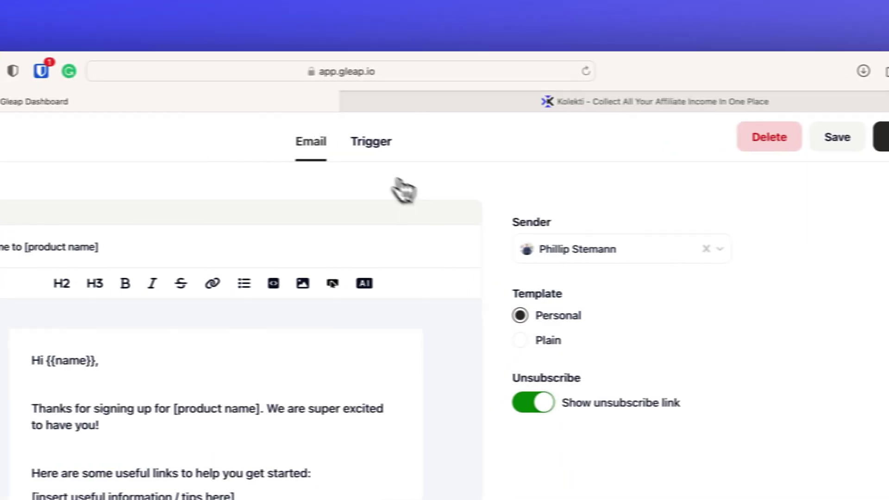
{"action": "left_click", "coordinate": [399, 154]}
{"action": "left_click", "coordinate": [456, 212]}
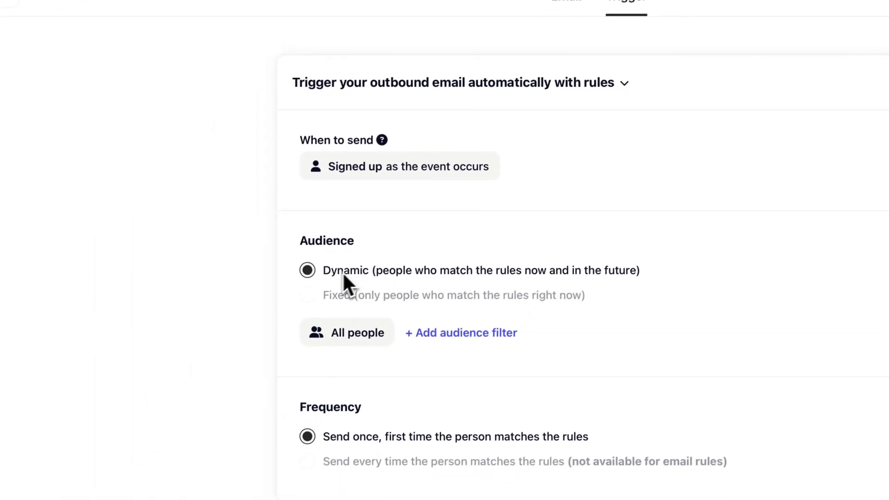
{"action": "left_click", "coordinate": [418, 165]}
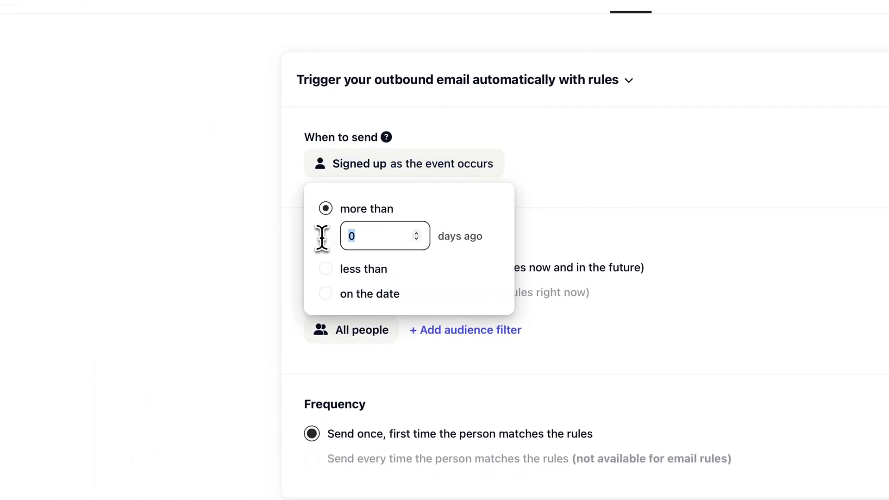
{"action": "left_click", "coordinate": [259, 216]}
Remove the Signed up trigger event and switch the audience to Fixed
{"action": "mouse_move", "coordinate": [328, 274]}
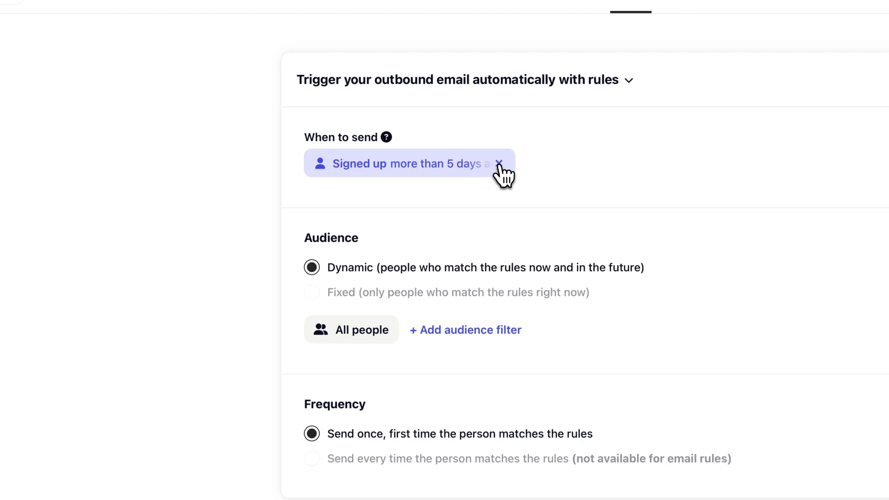
{"action": "left_click", "coordinate": [499, 165]}
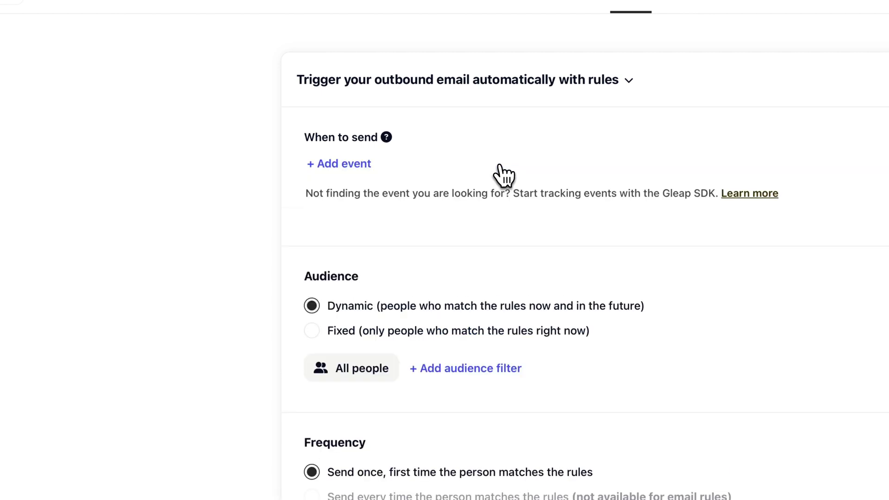
{"action": "left_click", "coordinate": [422, 331]}
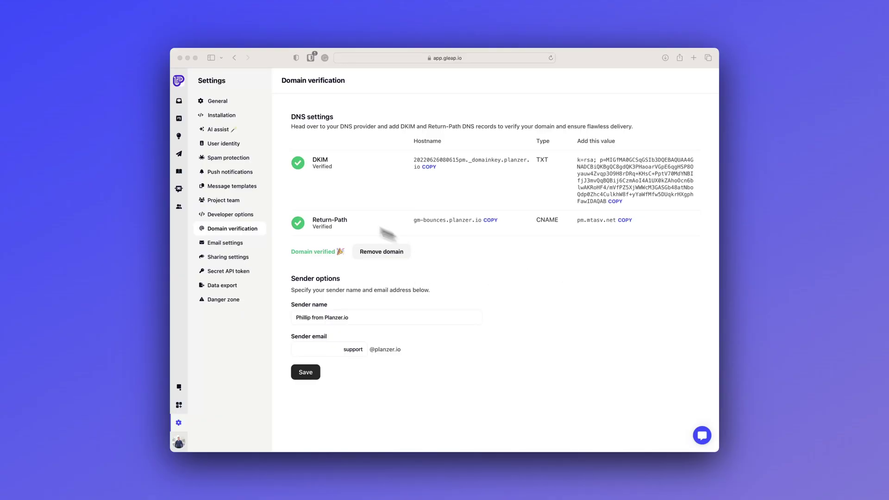
Look over the Spam protection, Domain verification and Email settings pages
{"action": "double_click", "coordinate": [239, 162]}
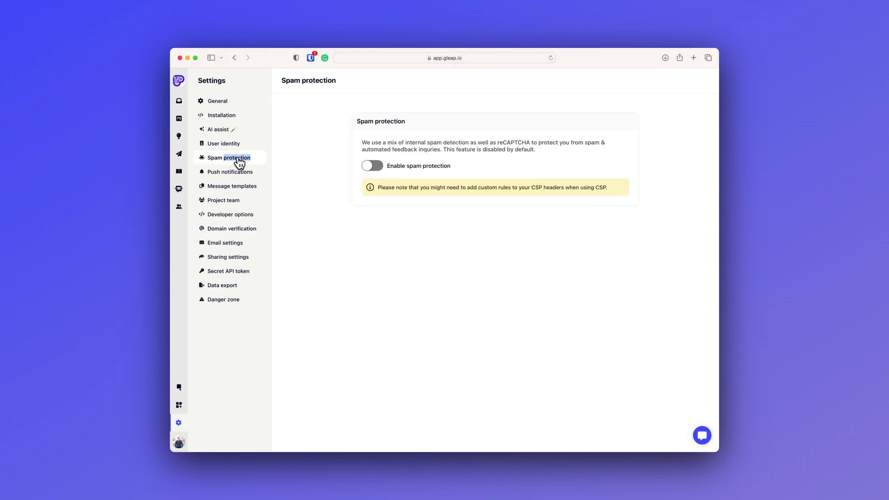
{"action": "left_click", "coordinate": [250, 234]}
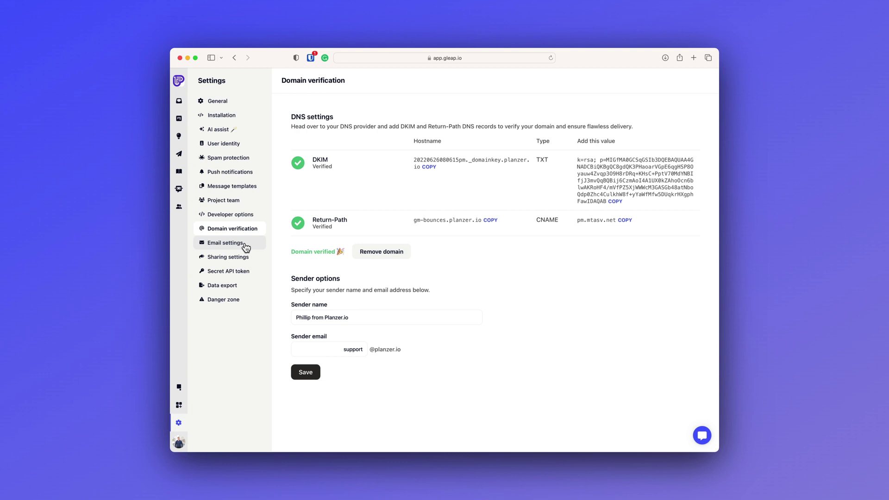
{"action": "left_click", "coordinate": [246, 248]}
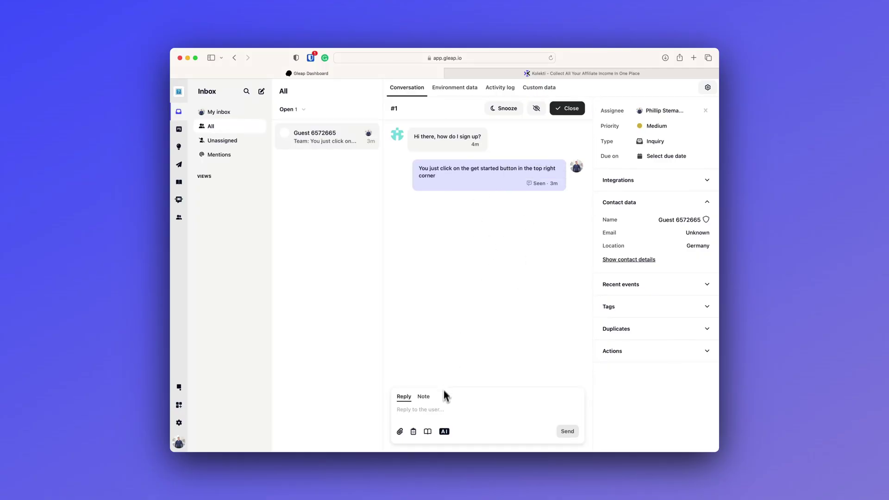
Send the guest 'This is the chatbot', check Environment data, then open the Help center
{"action": "left_click", "coordinate": [440, 410]}
{"action": "type", "text": "This is th"}
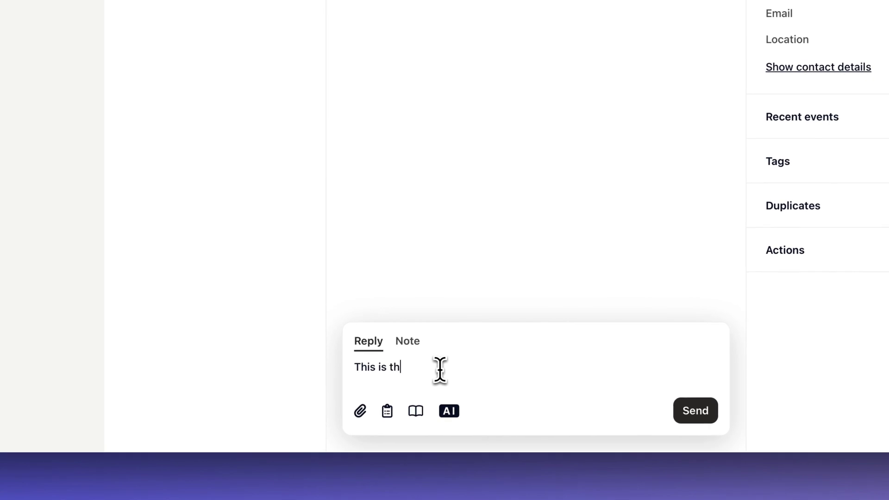
{"action": "type", "text": "e chatbot"}
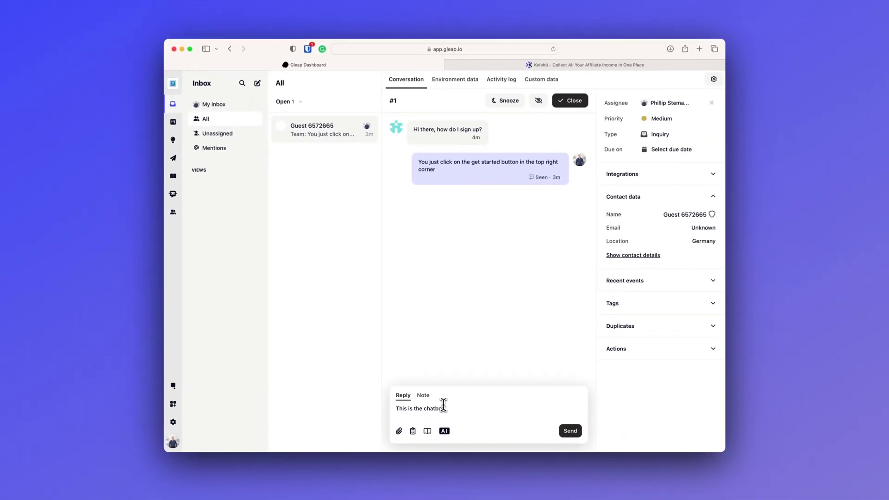
{"action": "key", "text": "Return"}
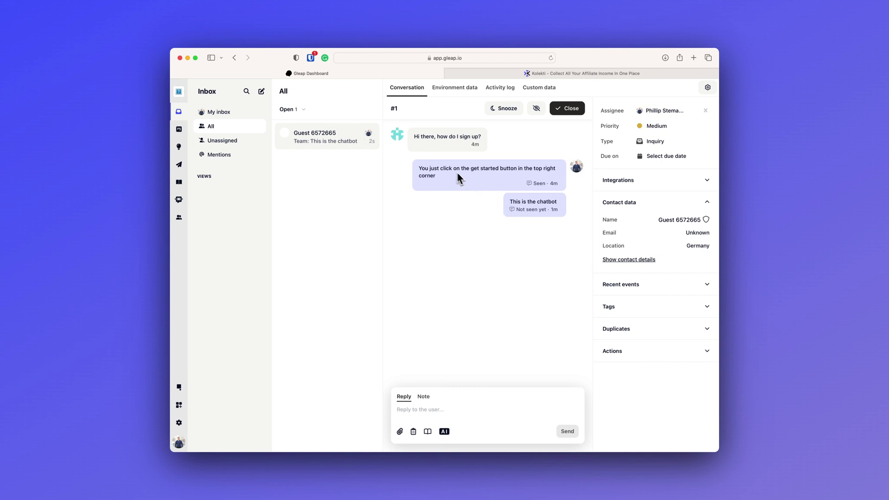
{"action": "left_click", "coordinate": [454, 87]}
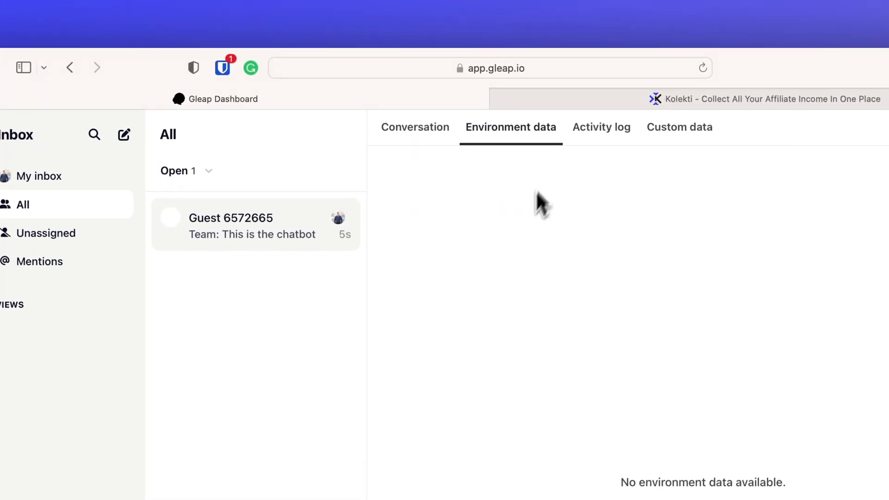
{"action": "left_click", "coordinate": [0, 320]}
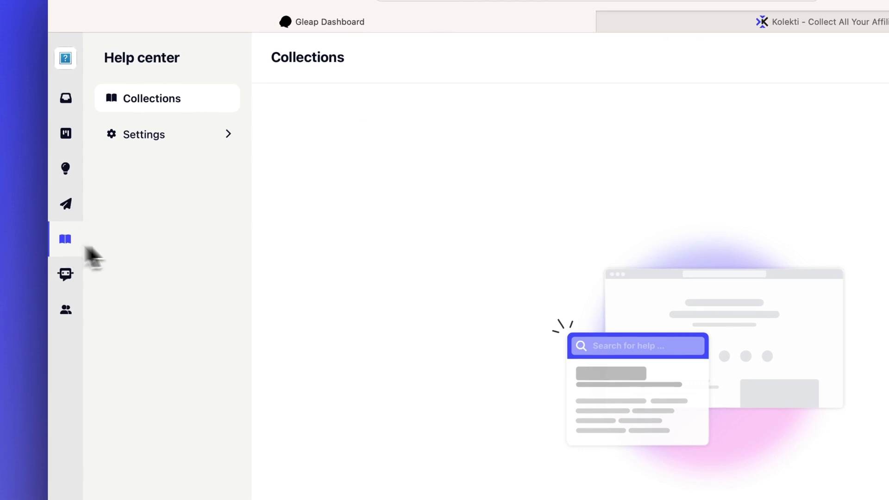
Cancel a new help collection, then view Outbound Emails, Surveys and News / Release notes
{"action": "left_click", "coordinate": [720, 499]}
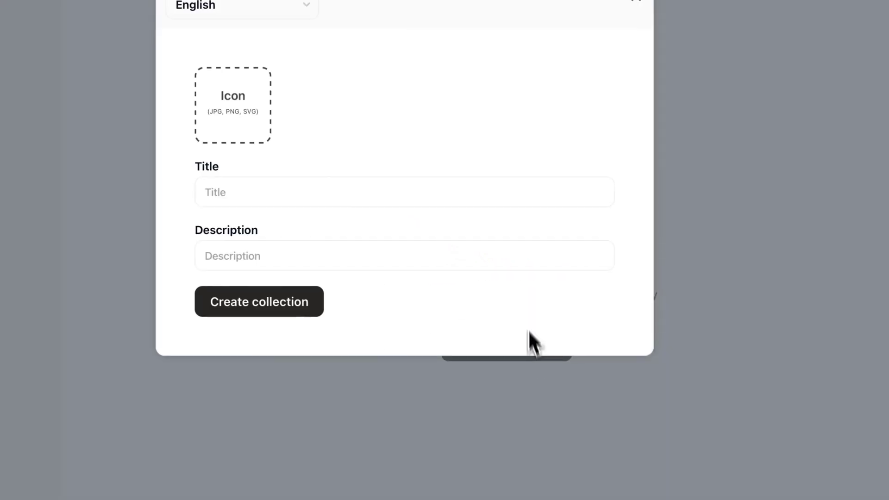
{"action": "left_click", "coordinate": [74, 61]}
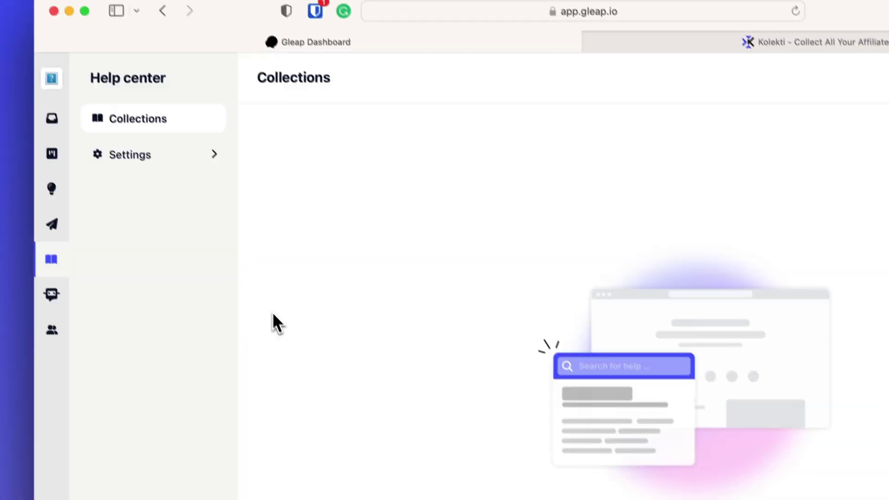
{"action": "left_click", "coordinate": [68, 247]}
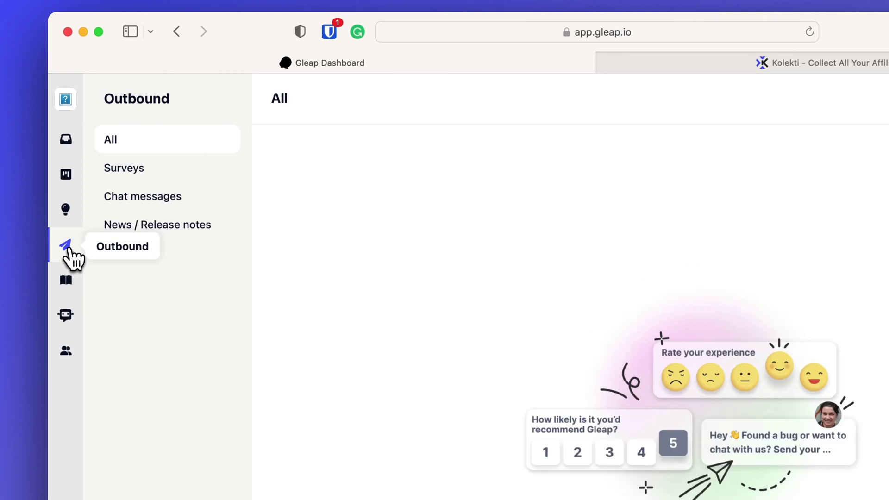
{"action": "left_click", "coordinate": [194, 253]}
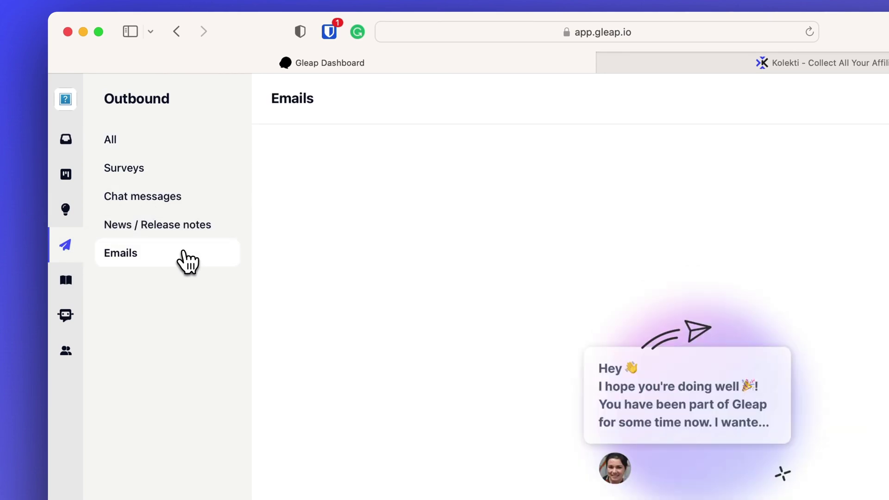
{"action": "left_click", "coordinate": [178, 179]}
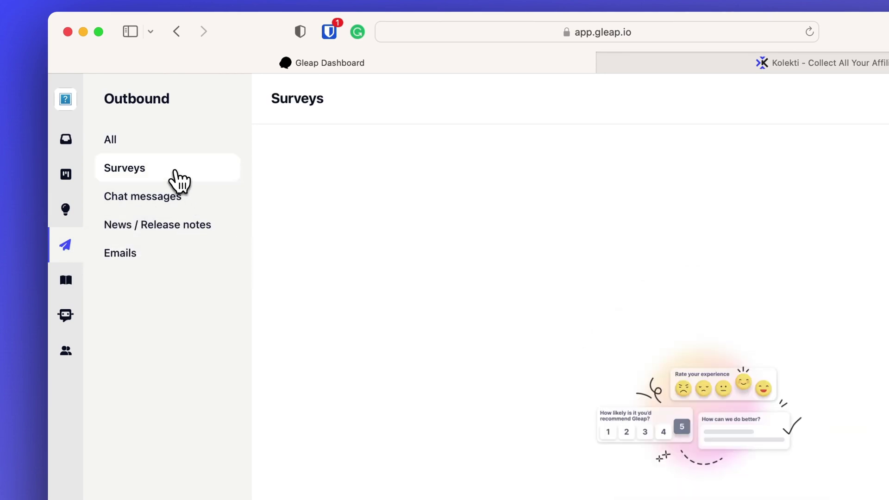
{"action": "left_click", "coordinate": [175, 227]}
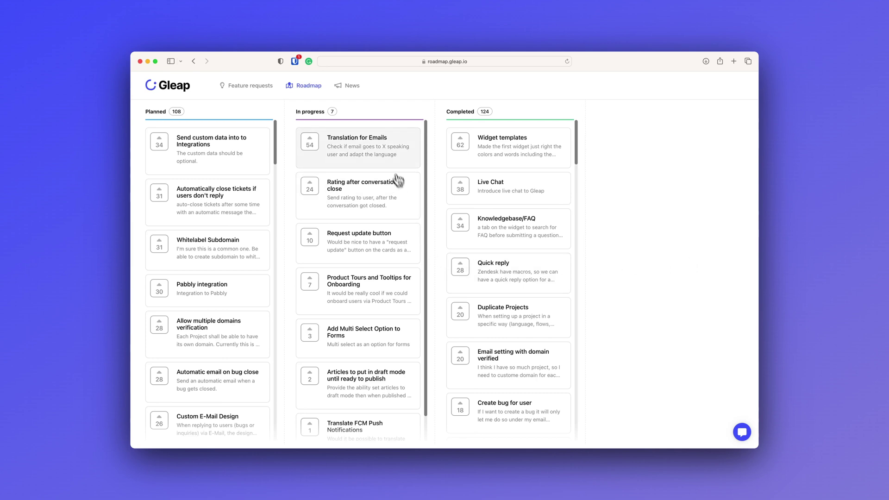
{"action": "left_click", "coordinate": [390, 159]}
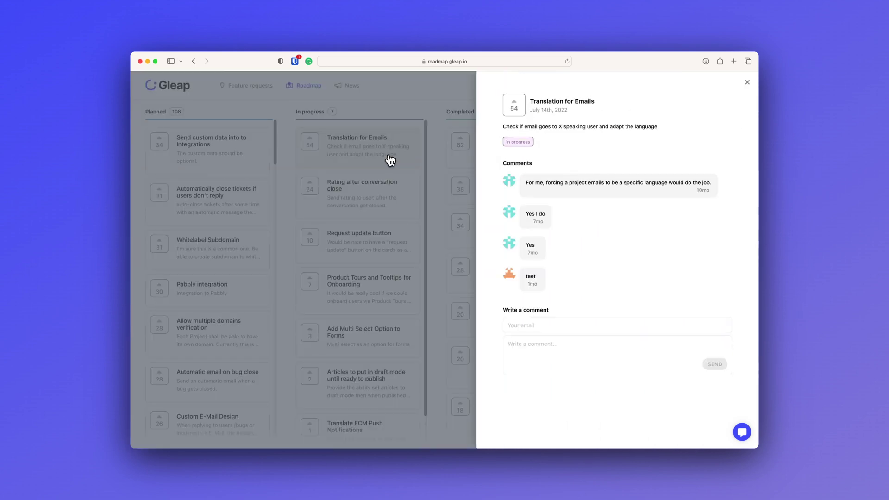
{"action": "left_click", "coordinate": [376, 291]}
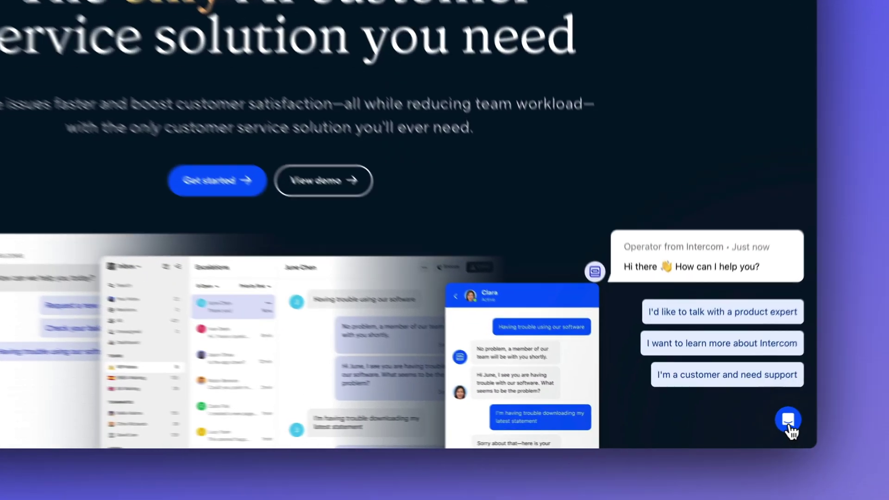
Start a new conversation from the Messages tab of the Intercom site's chat messenger
{"action": "left_click", "coordinate": [743, 431]}
{"action": "left_click", "coordinate": [648, 360]}
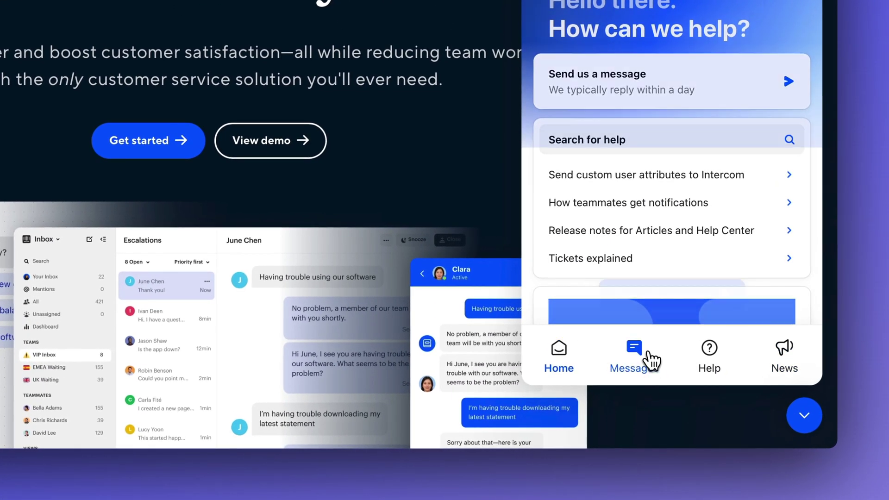
{"action": "left_click", "coordinate": [674, 296]}
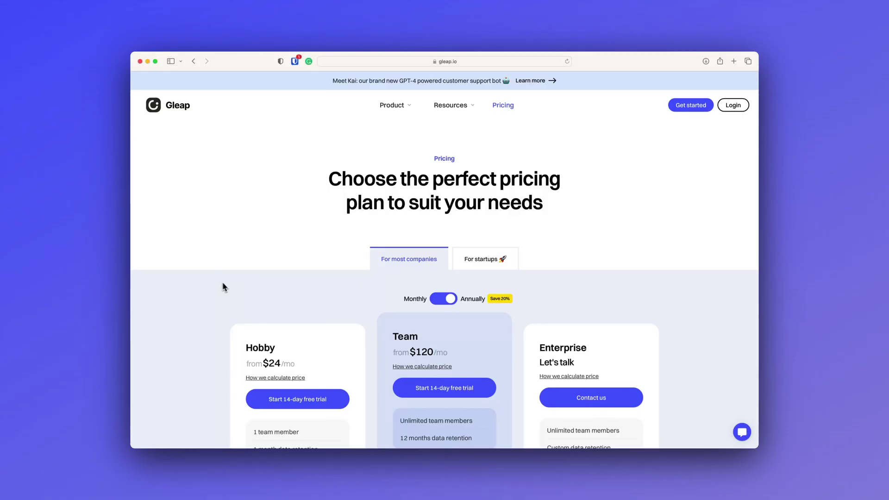
{"action": "scroll", "coordinate": [218, 284], "scroll_direction": "down", "scroll_amount": 5}
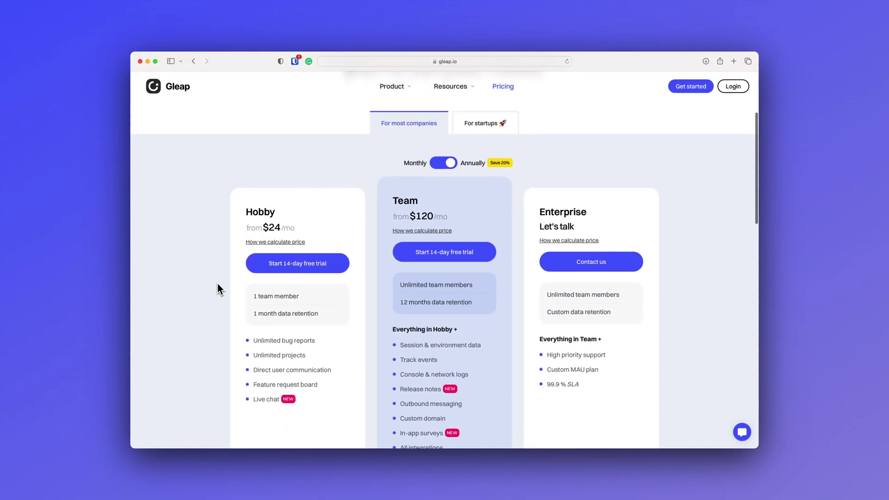
{"action": "scroll", "coordinate": [217, 284], "scroll_direction": "down", "scroll_amount": 1}
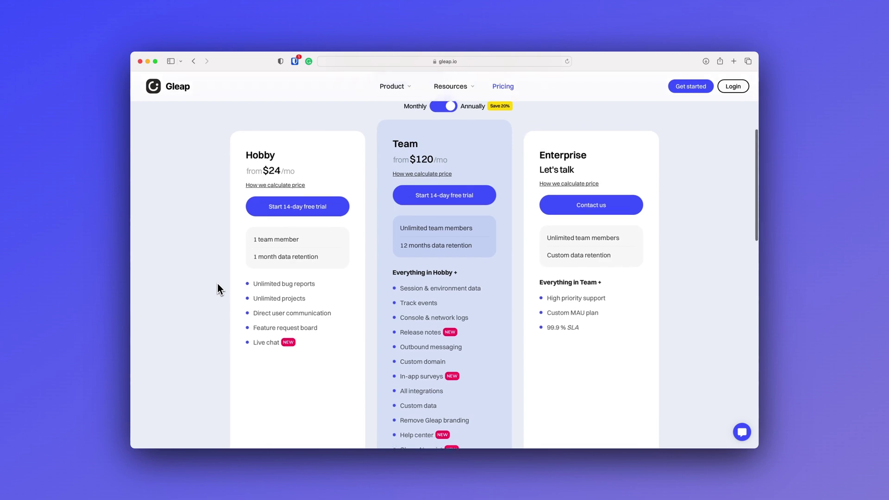
{"action": "scroll", "coordinate": [217, 284], "scroll_direction": "up", "scroll_amount": 3}
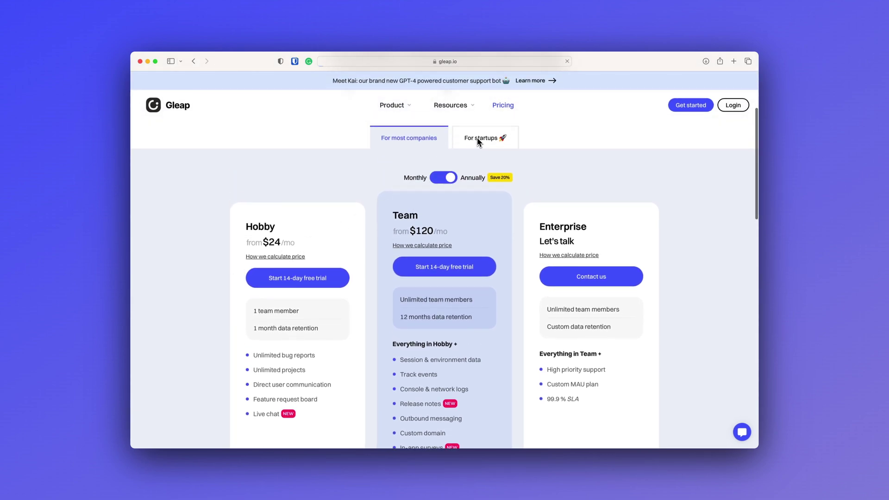